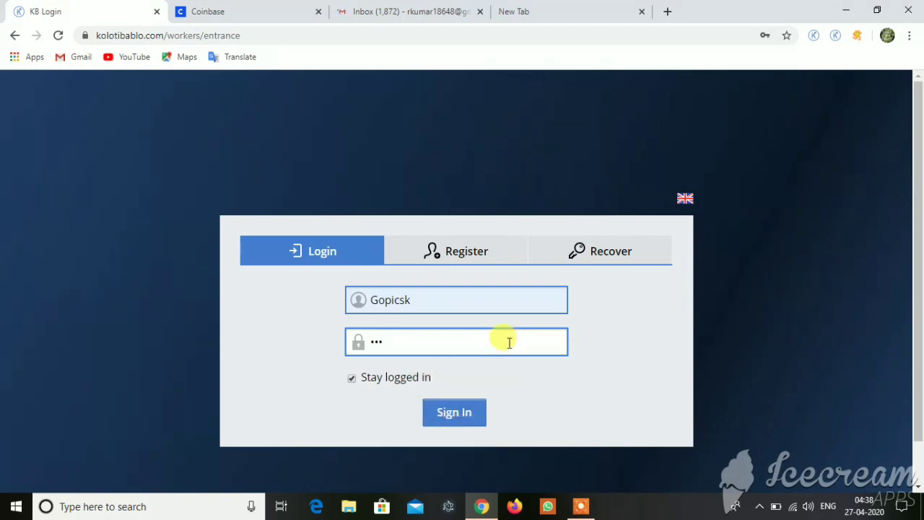
Enter the account password and sign in to the Kolotibablo worker account, staying logged in
text(•)
key(Caps_Lock)
text(•)
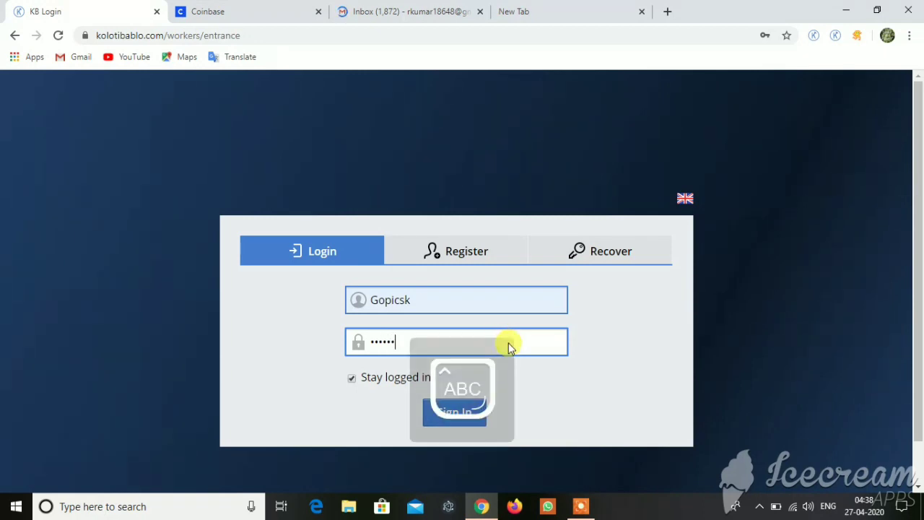
text(••)
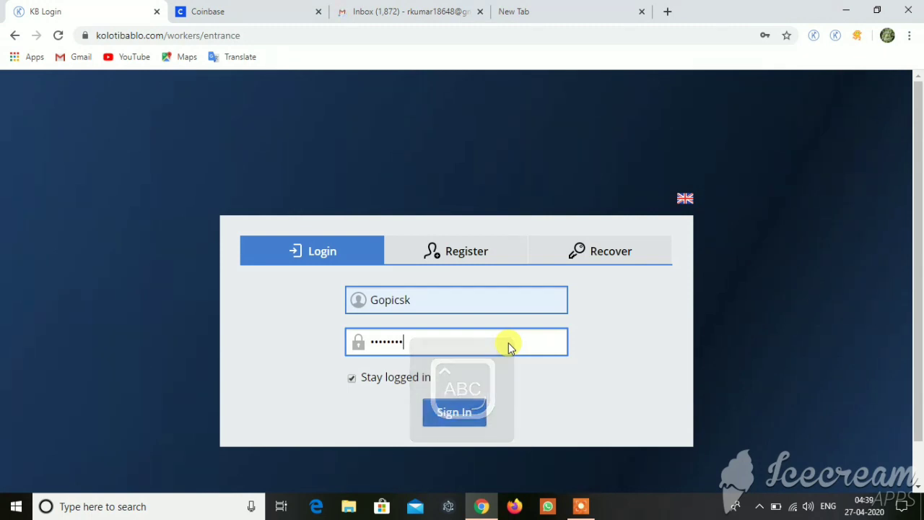
key(Caps_Lock)
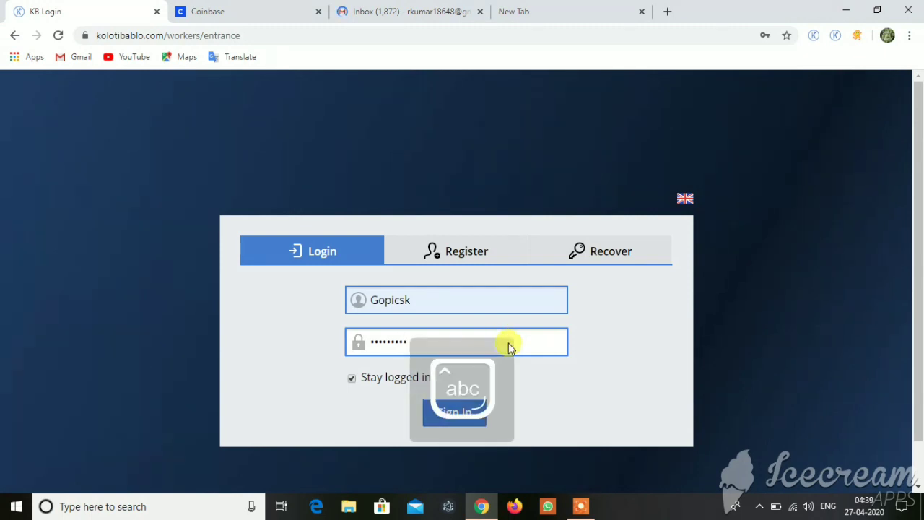
text(•)
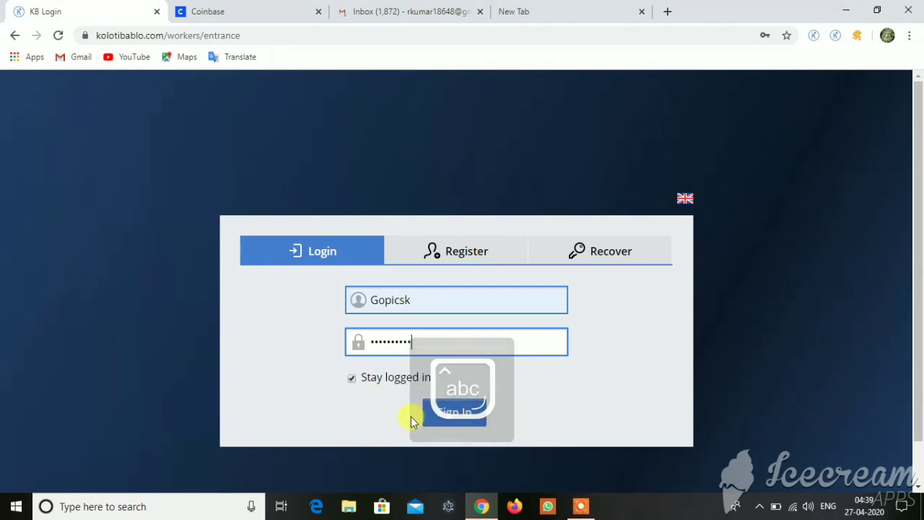
click(455, 415)
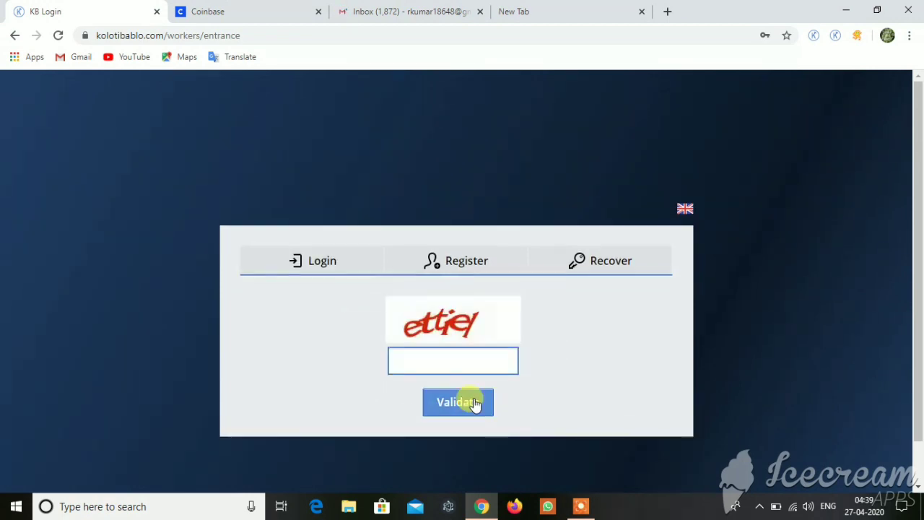
Enter the characters from the captcha image and validate them to reach the Start Page
click(475, 357)
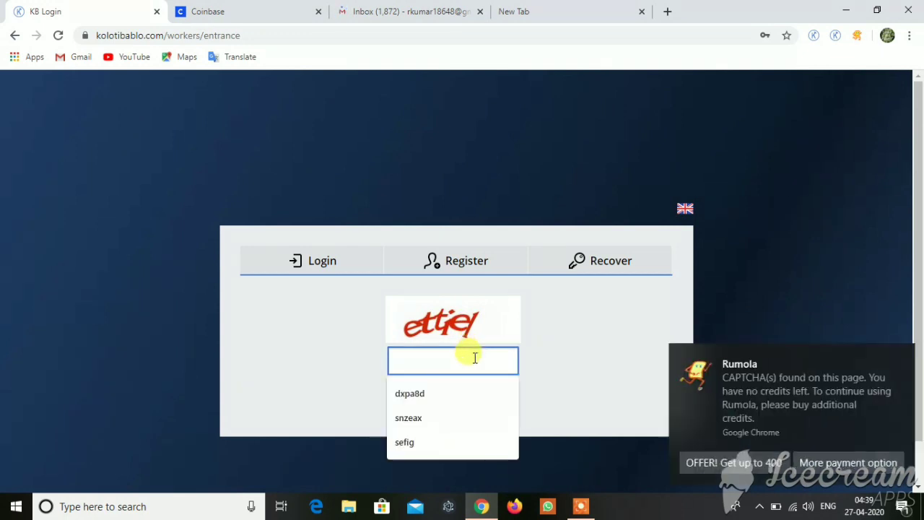
text(ett)
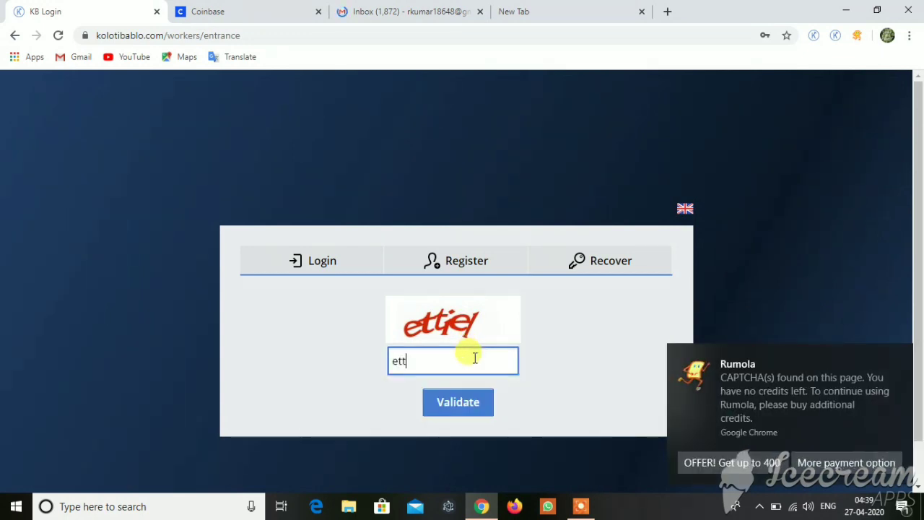
text(iel)
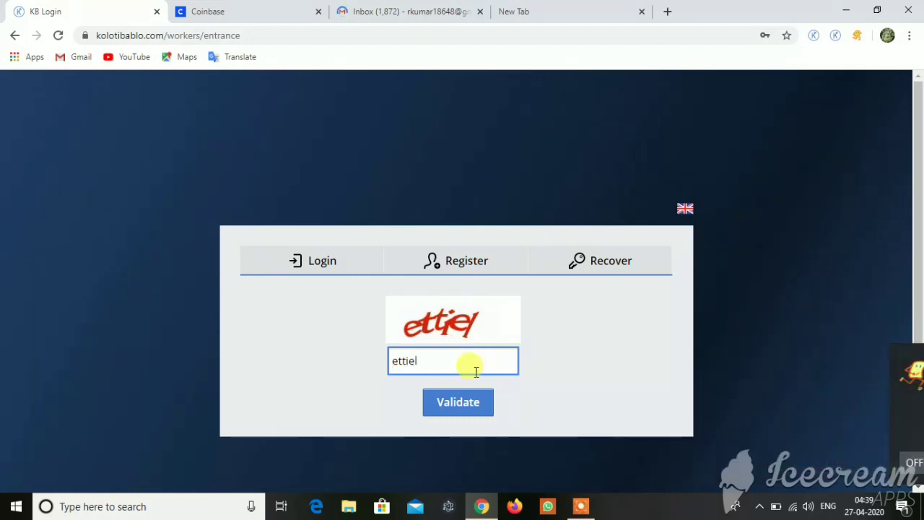
click(444, 403)
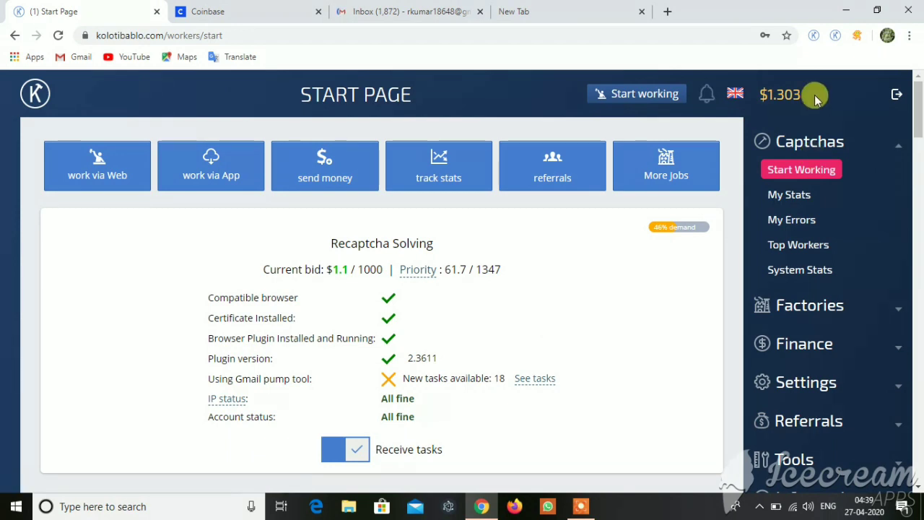
Note the $1.303 balance and open Withdraw from the Finance section
drag(816, 99, 748, 97)
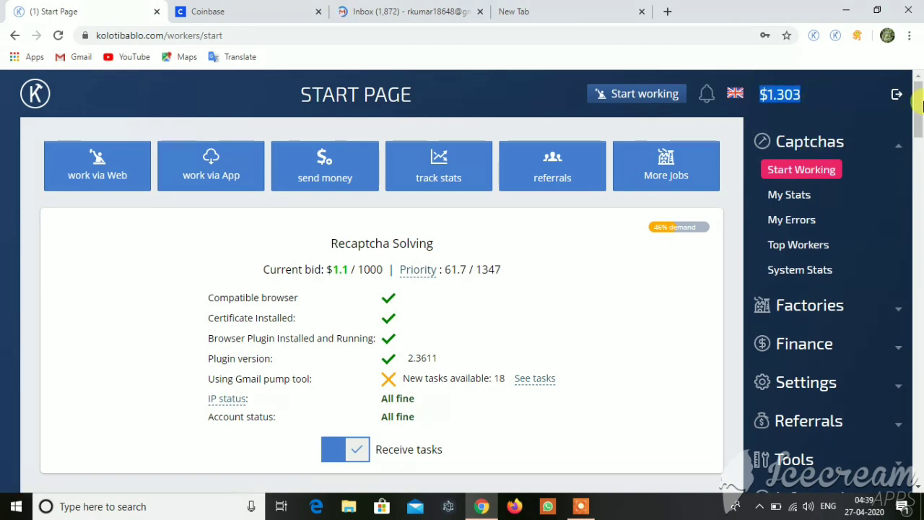
scroll(722, 86, down, 2)
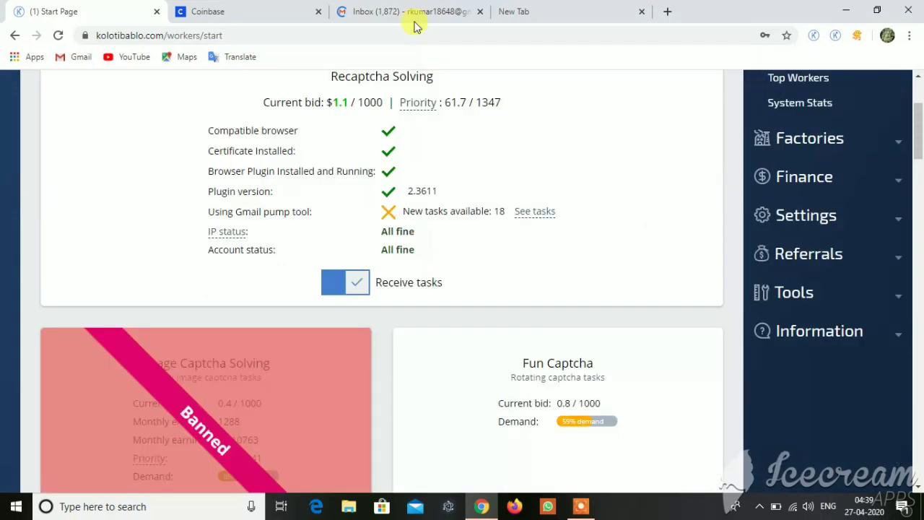
click(840, 187)
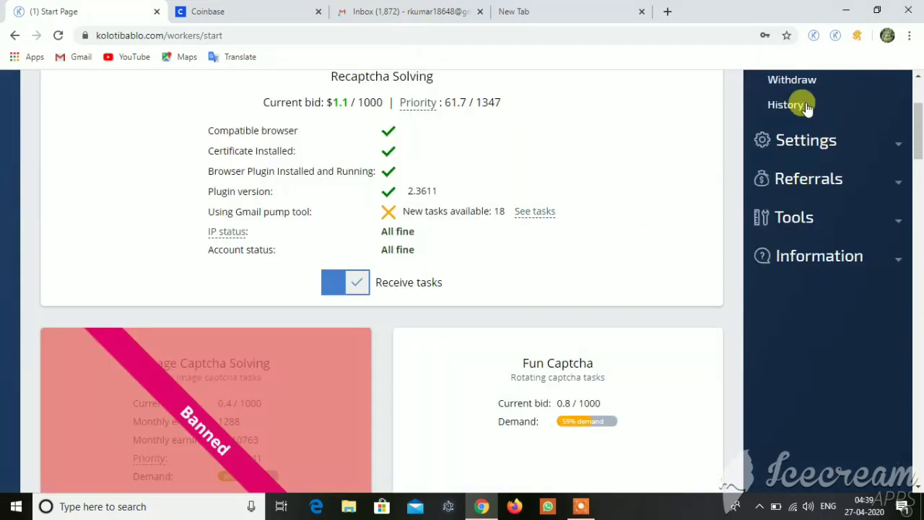
click(795, 80)
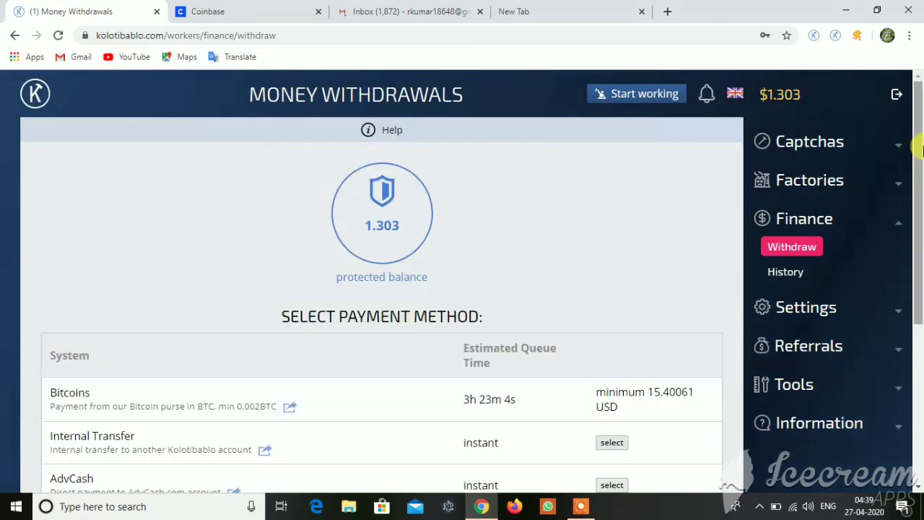
Review the payment methods table, picking out the Bitcoins, Internal Transfer and Litecoins rows
drag(919, 153, 920, 280)
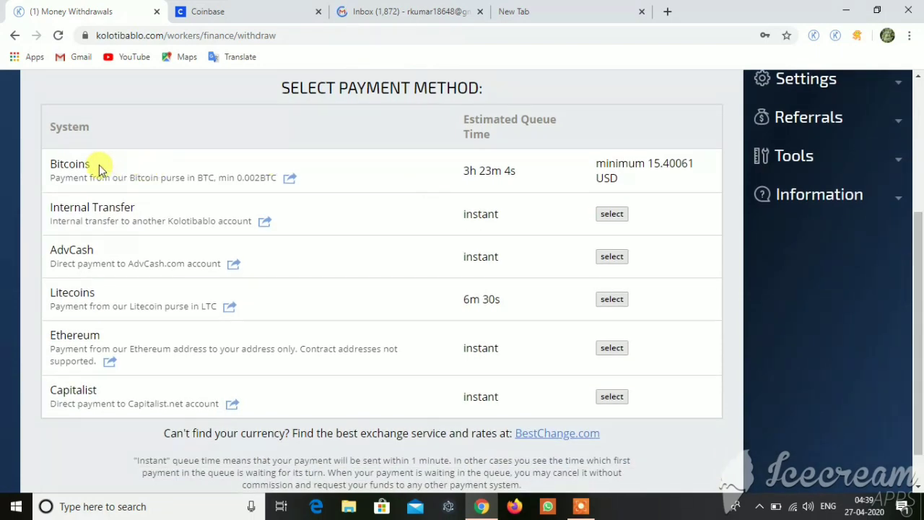
double_click(65, 163)
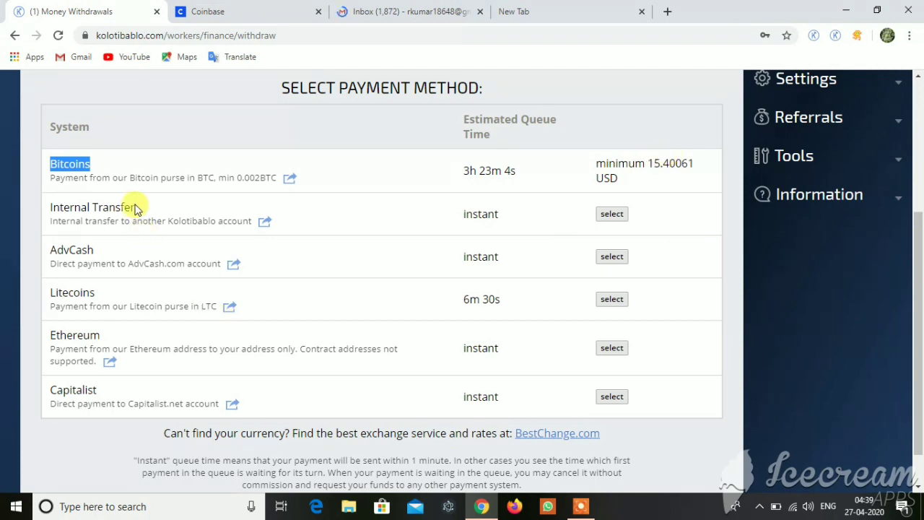
drag(135, 209, 45, 207)
click(112, 253)
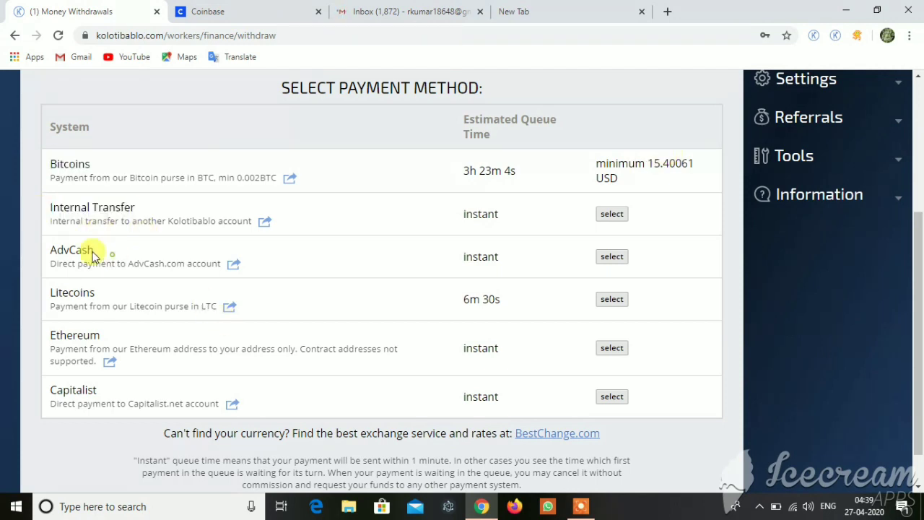
drag(93, 256, 35, 246)
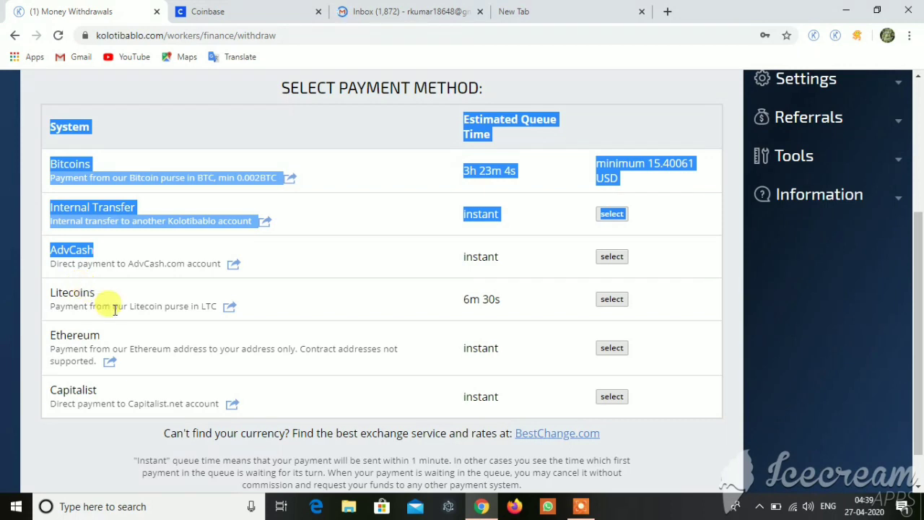
drag(119, 293, 21, 289)
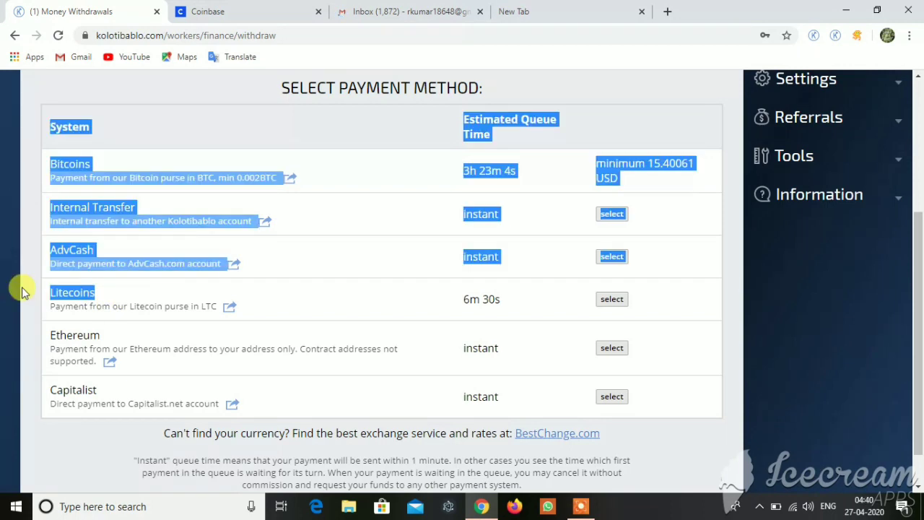
drag(109, 335, 52, 345)
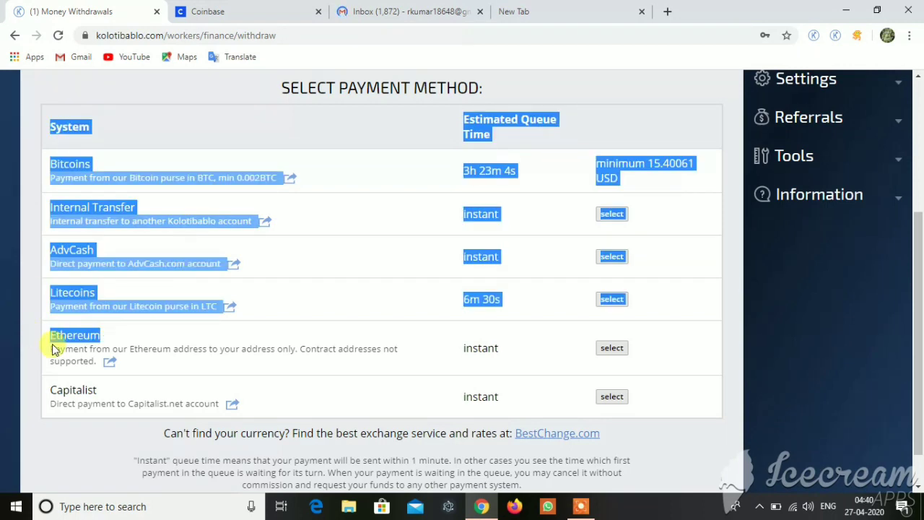
drag(97, 390, 26, 386)
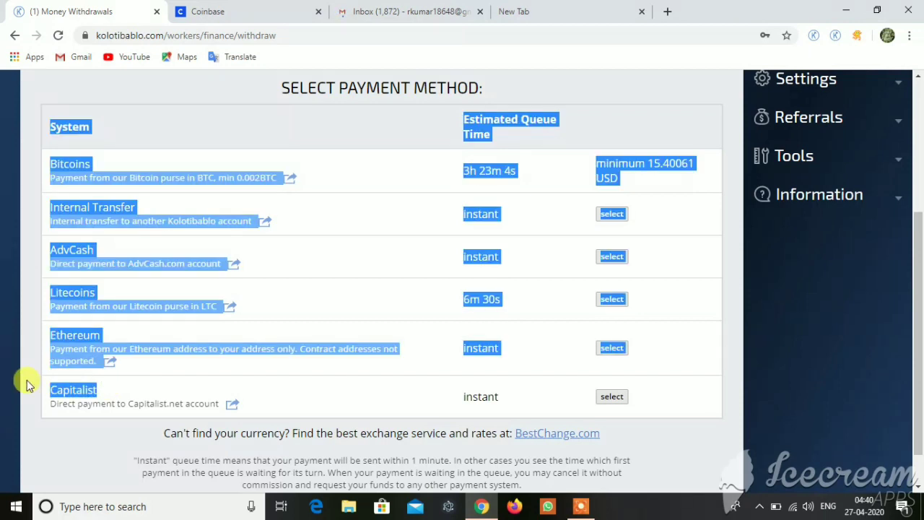
click(42, 421)
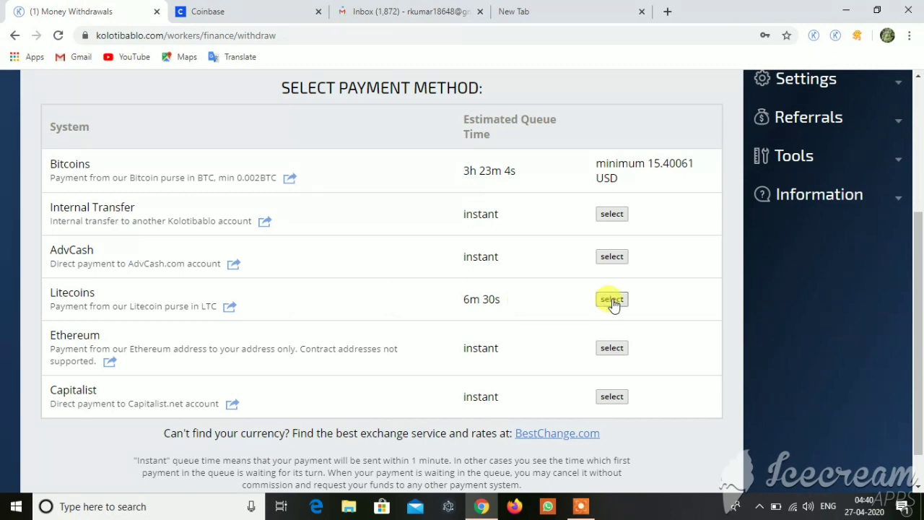
Choose Litecoins, accept the non-refundable terms, and focus the empty purse address field
click(612, 300)
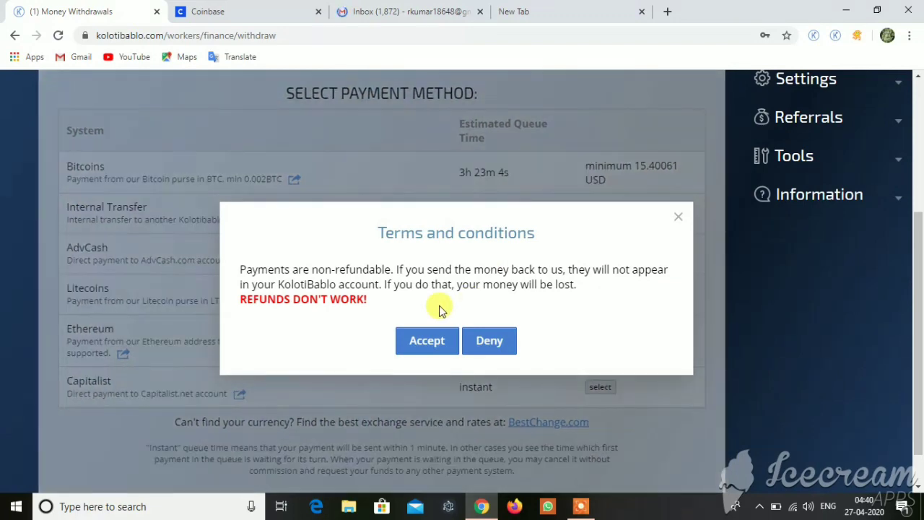
click(428, 342)
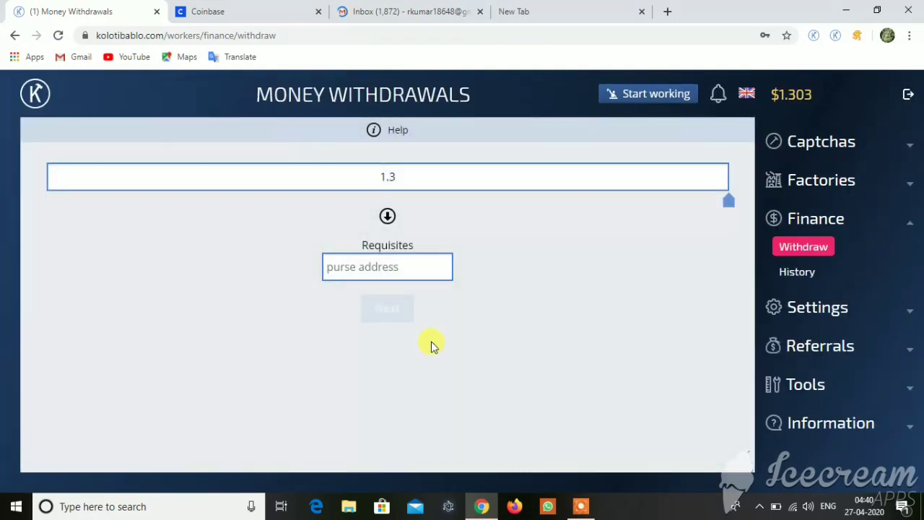
click(429, 266)
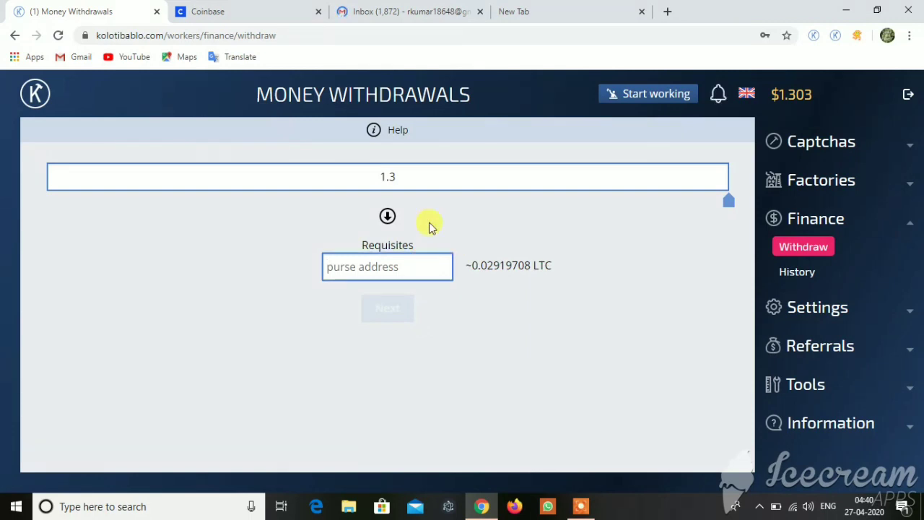
In Coinbase, copy the address from the Litecoin Receive dialog and close it
click(206, 11)
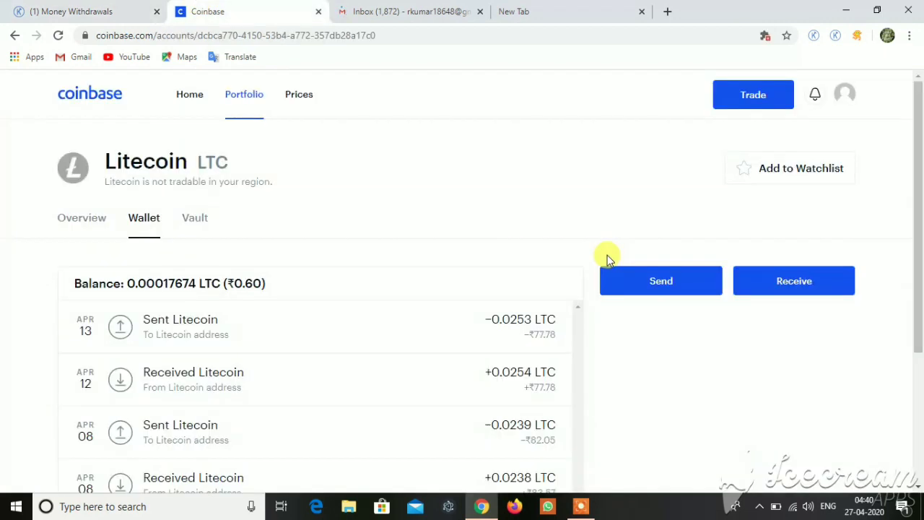
click(807, 281)
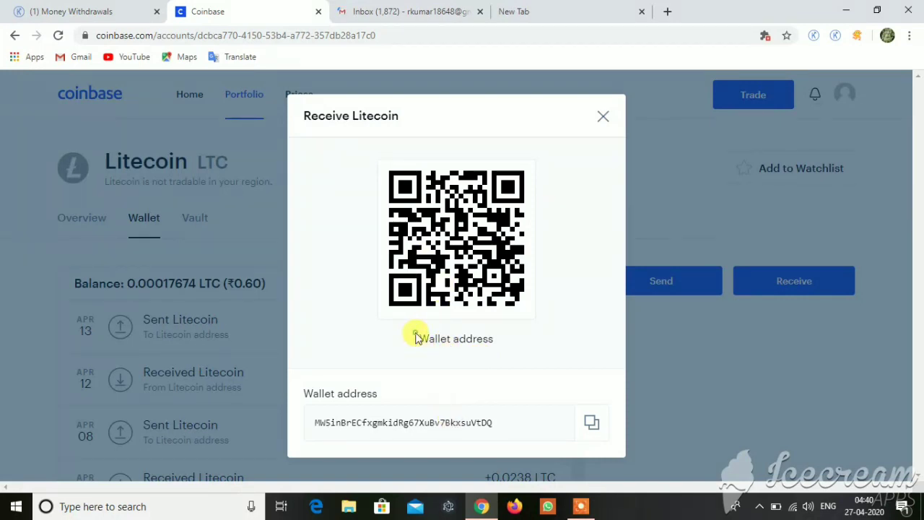
drag(415, 337, 506, 336)
click(366, 396)
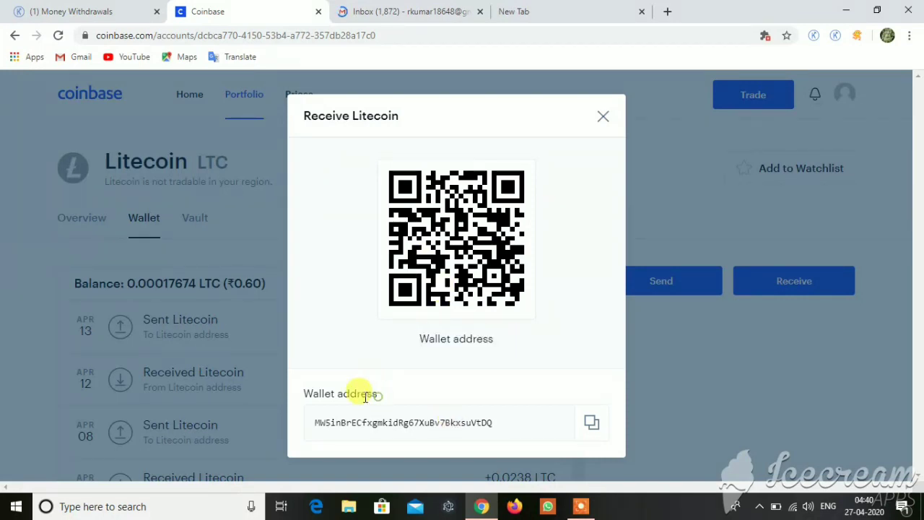
drag(366, 396, 299, 394)
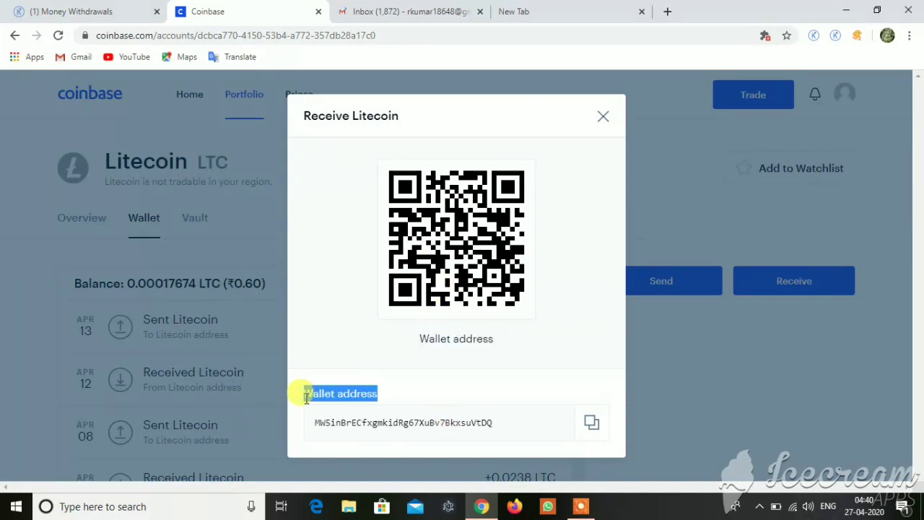
click(591, 426)
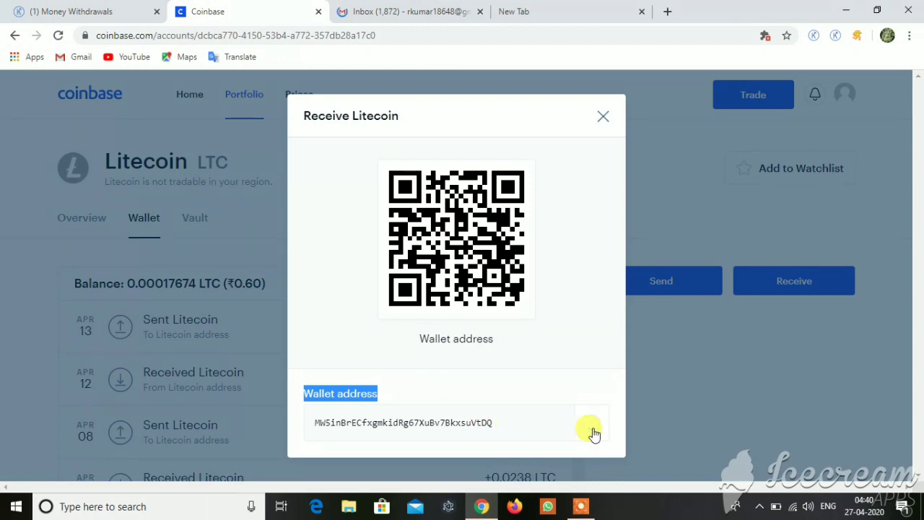
click(602, 118)
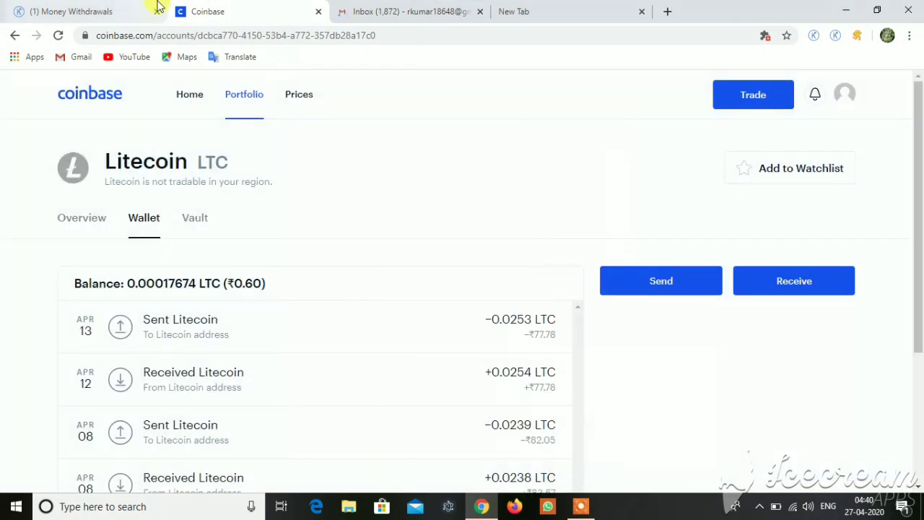
click(153, 8)
Paste into the purse address field, then delete the wrongly pasted 'Wallet address' text
click(390, 273)
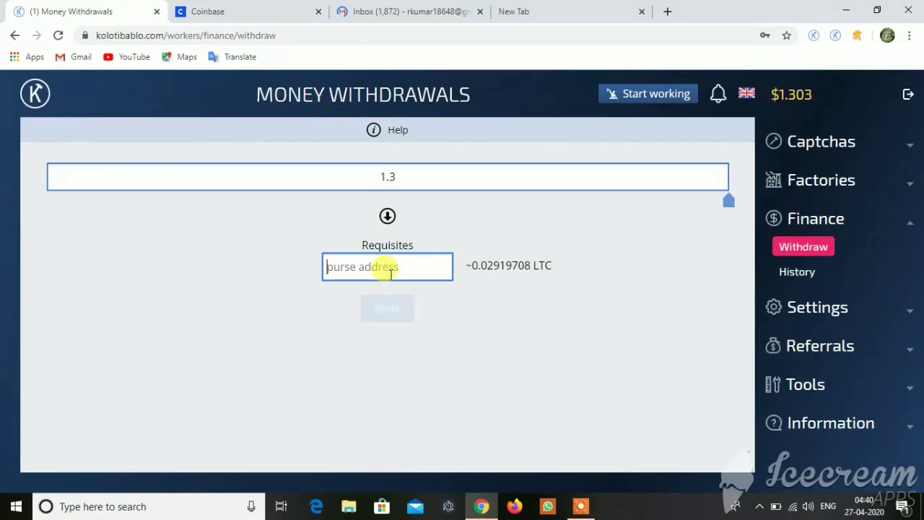
right_click(390, 273)
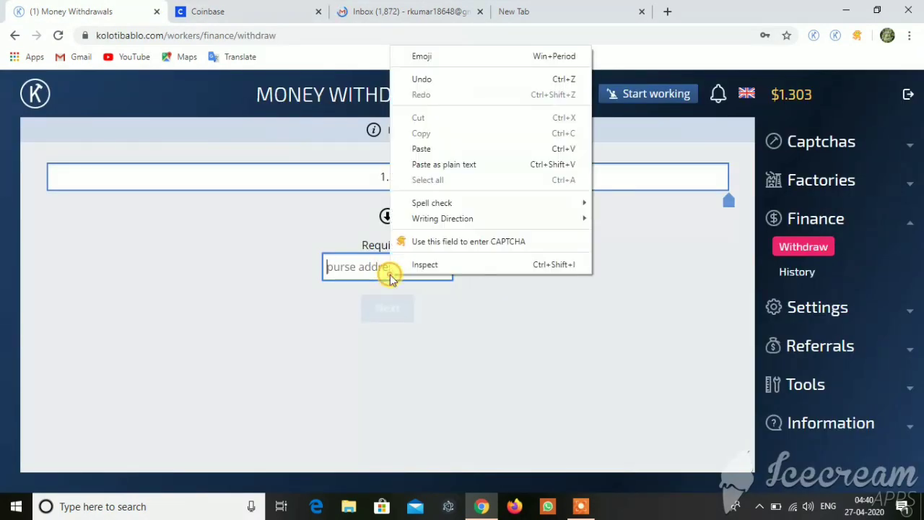
click(451, 150)
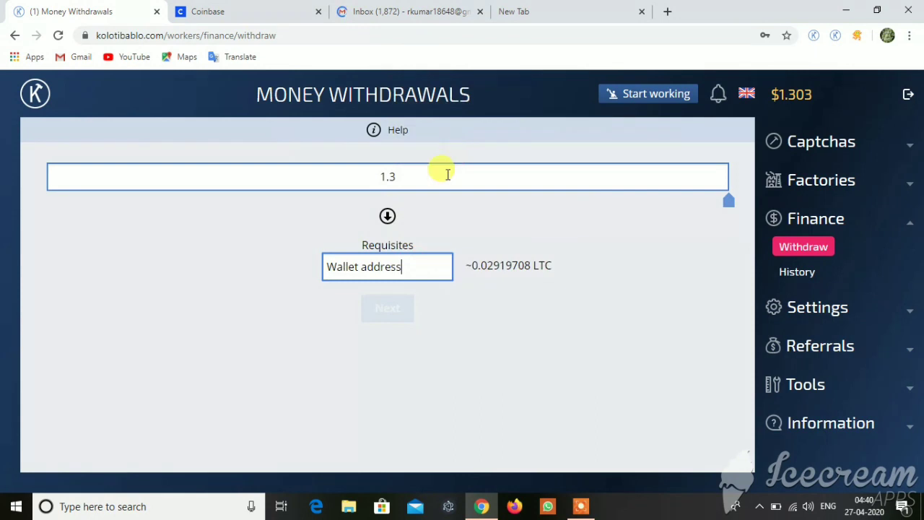
drag(417, 269, 116, 275)
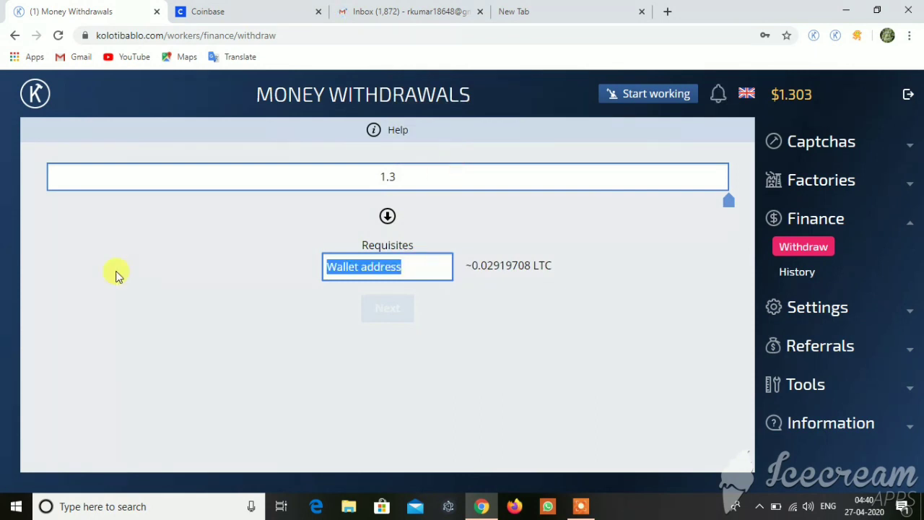
key(BackSpace)
Reopen Coinbase's Litecoin Receive dialog, copy the full address string, and close the dialog
click(265, 6)
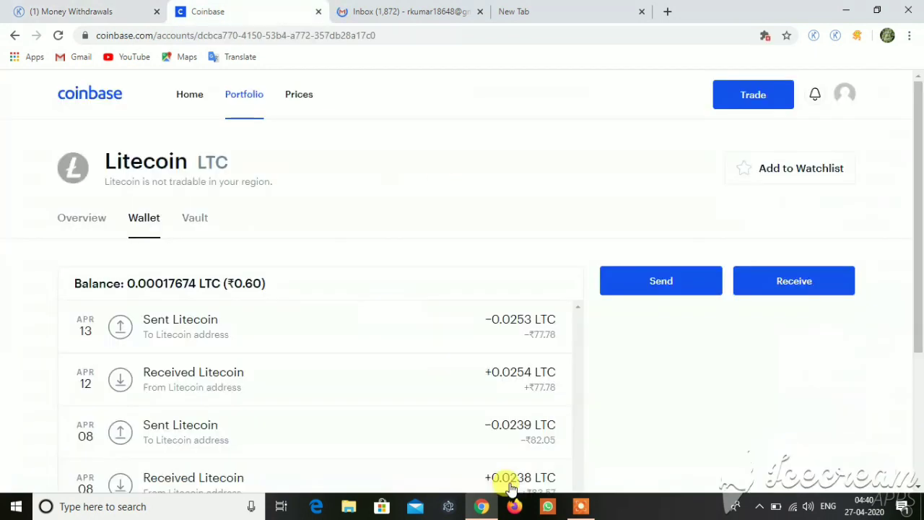
click(830, 273)
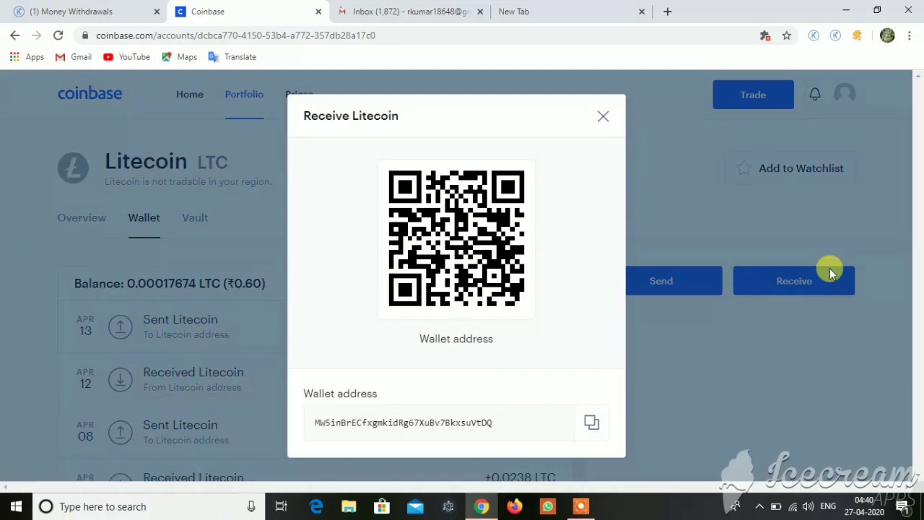
drag(498, 425, 315, 419)
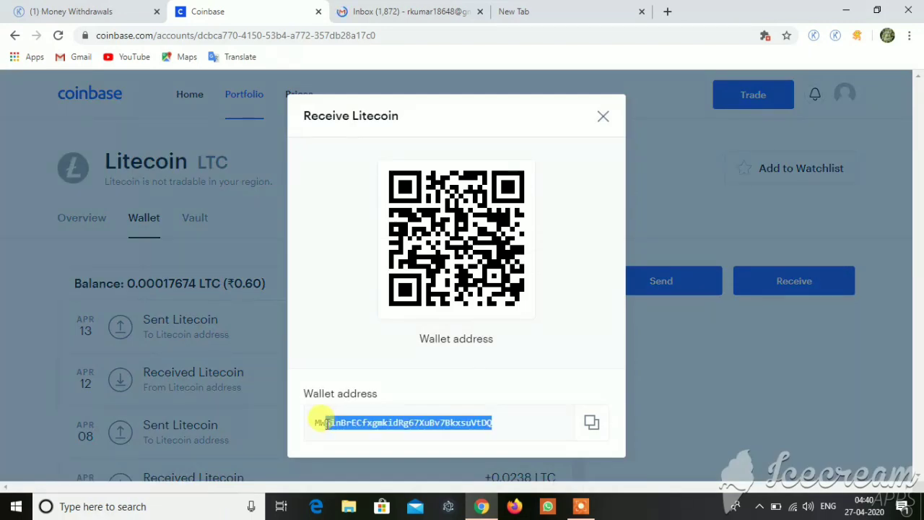
click(301, 426)
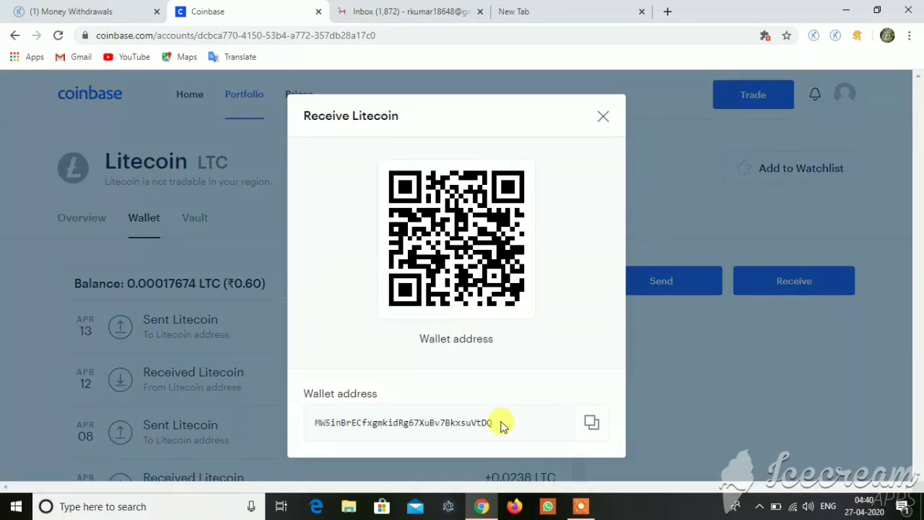
double_click(316, 425)
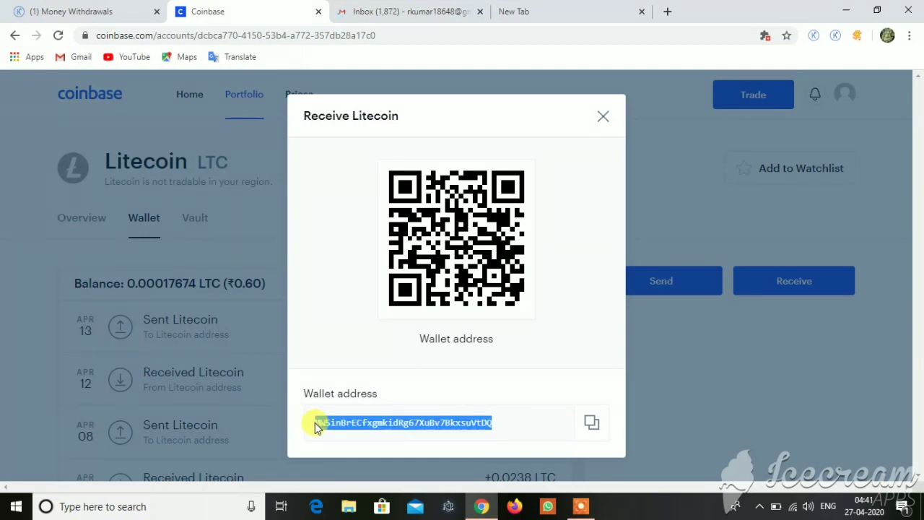
right_click(316, 425)
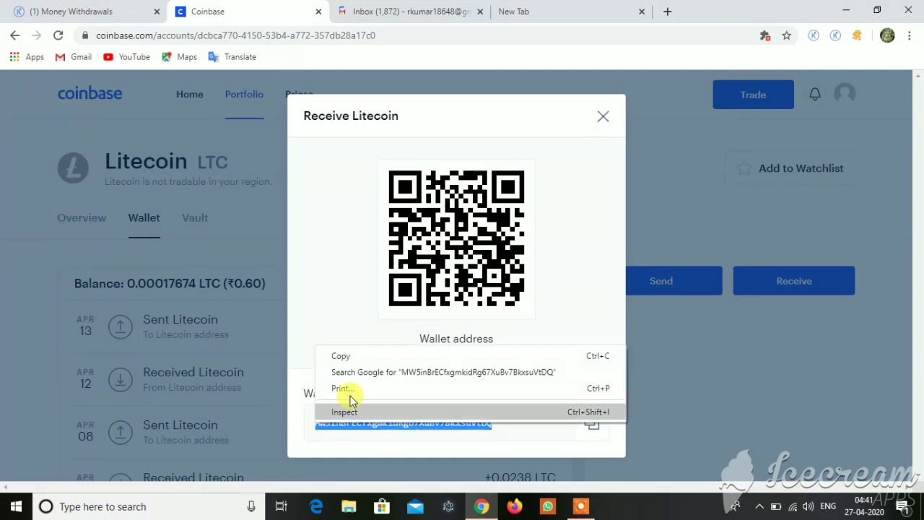
click(400, 356)
click(603, 118)
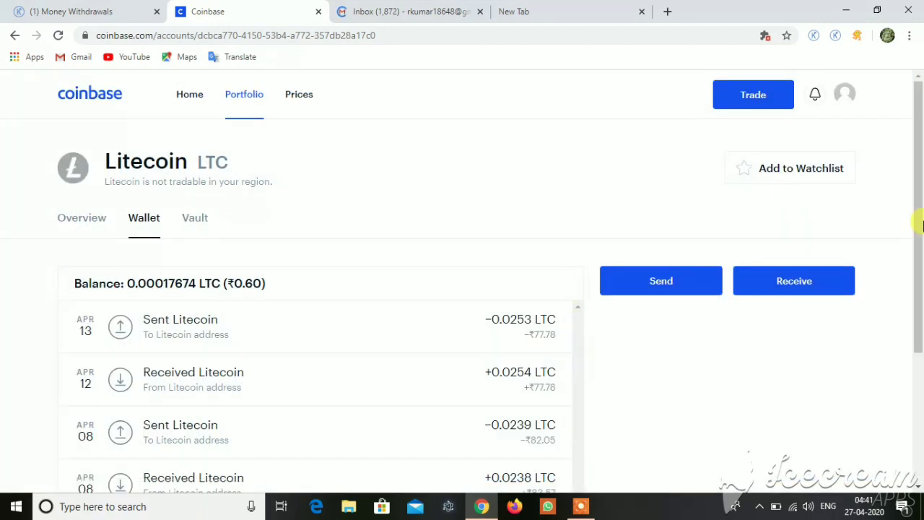
drag(920, 183, 921, 280)
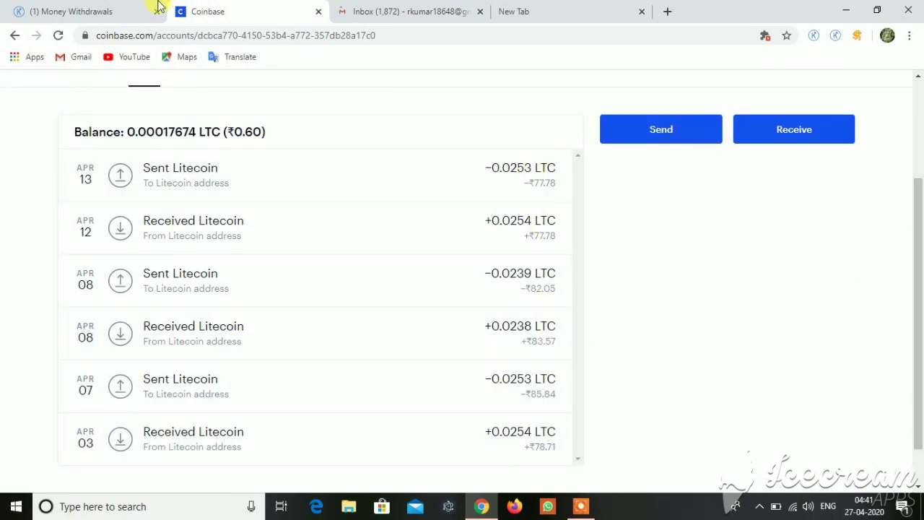
click(120, 8)
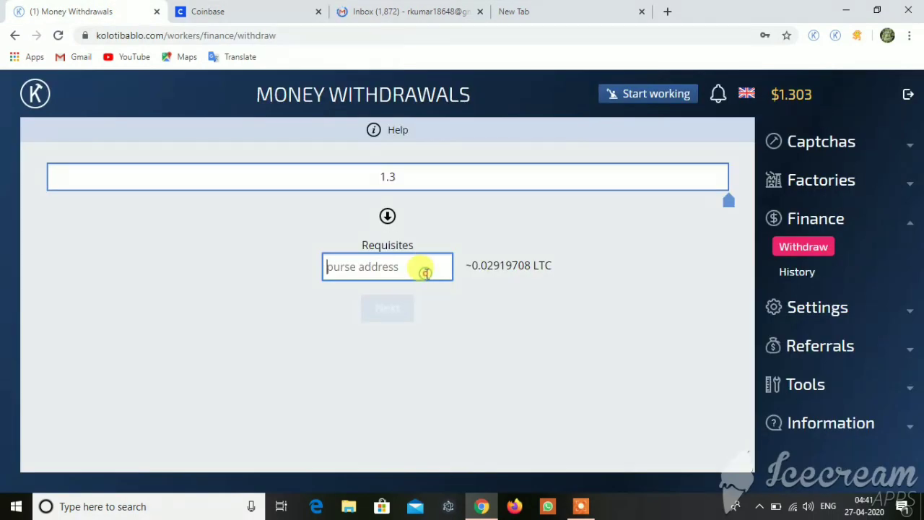
Paste the Coinbase Litecoin address into the purse field and proceed with Next
right_click(427, 270)
click(480, 148)
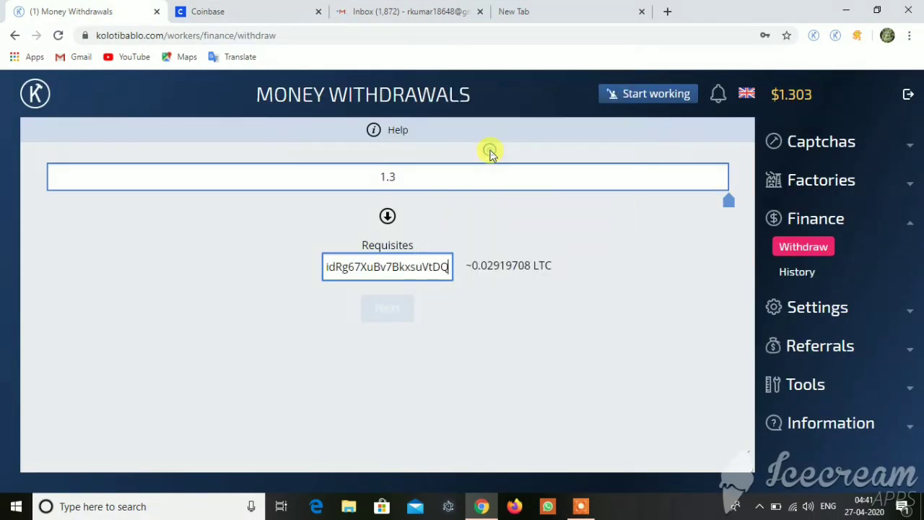
click(479, 326)
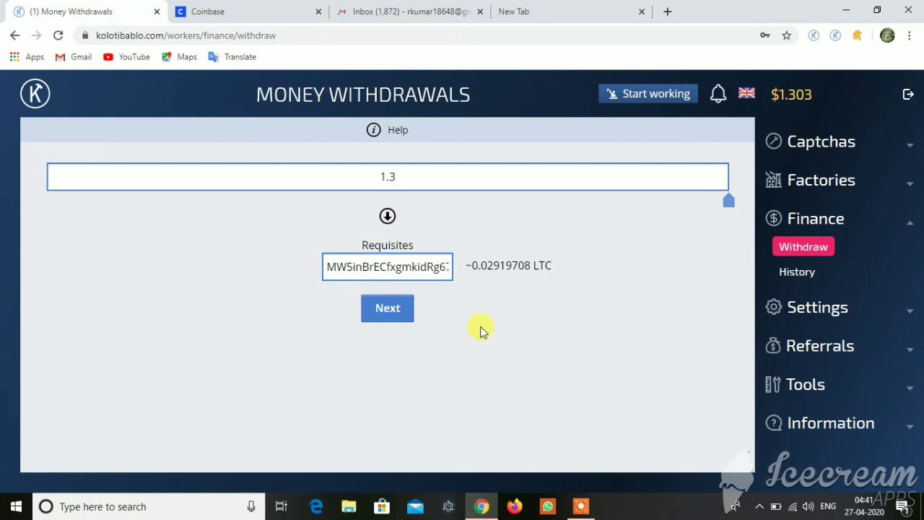
click(392, 309)
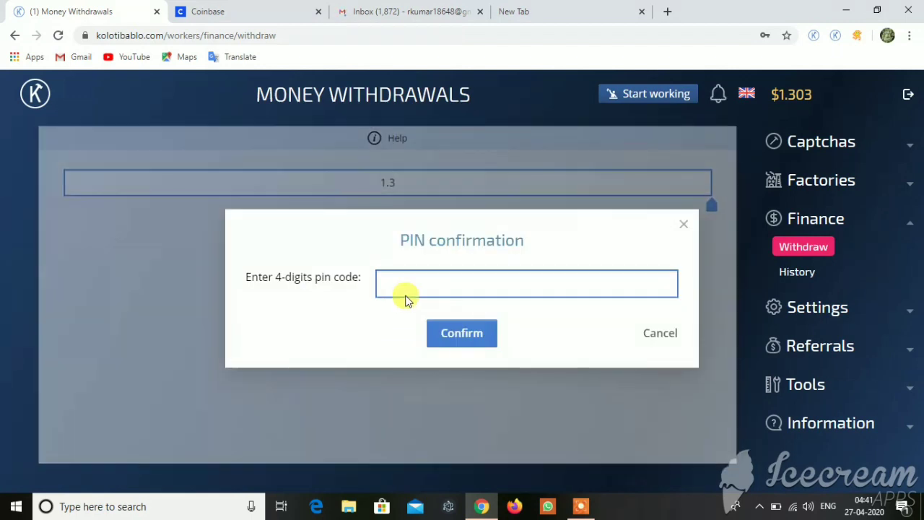
Enter the 4-digit account PIN and confirm the 1.3 withdrawal
click(431, 279)
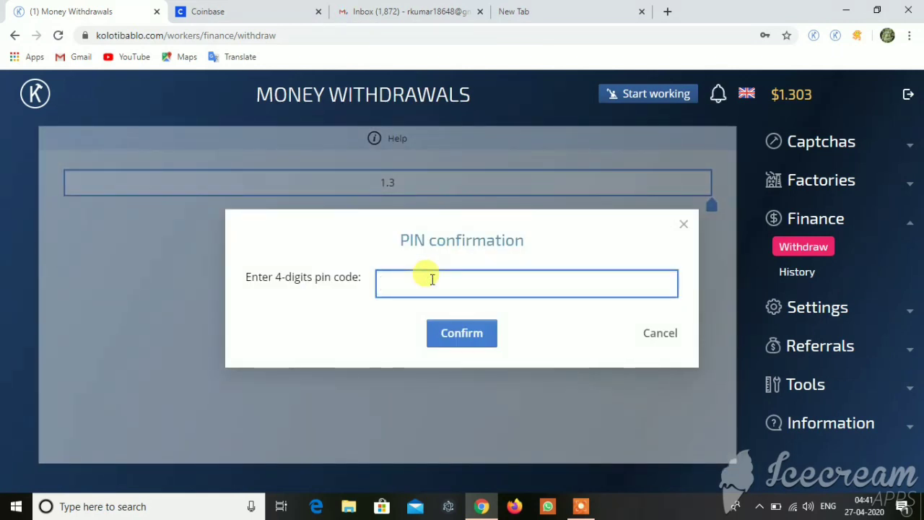
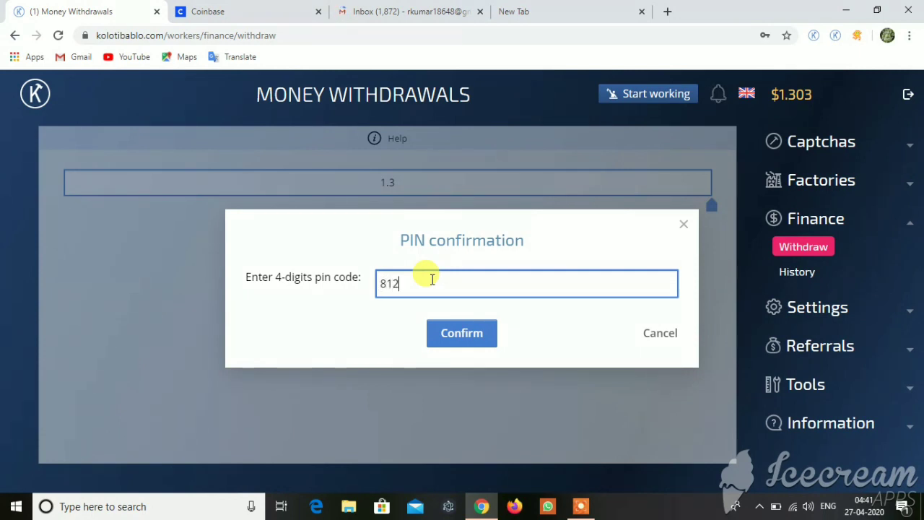
click(461, 345)
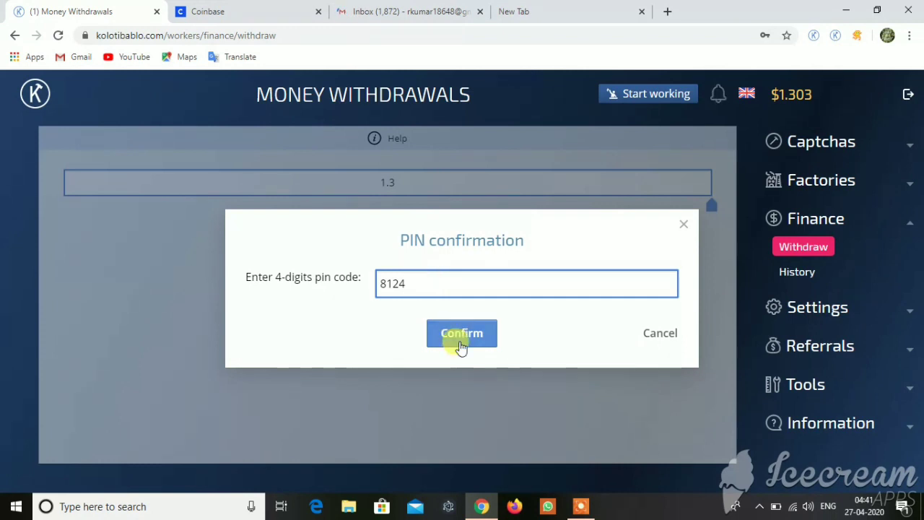
click(464, 316)
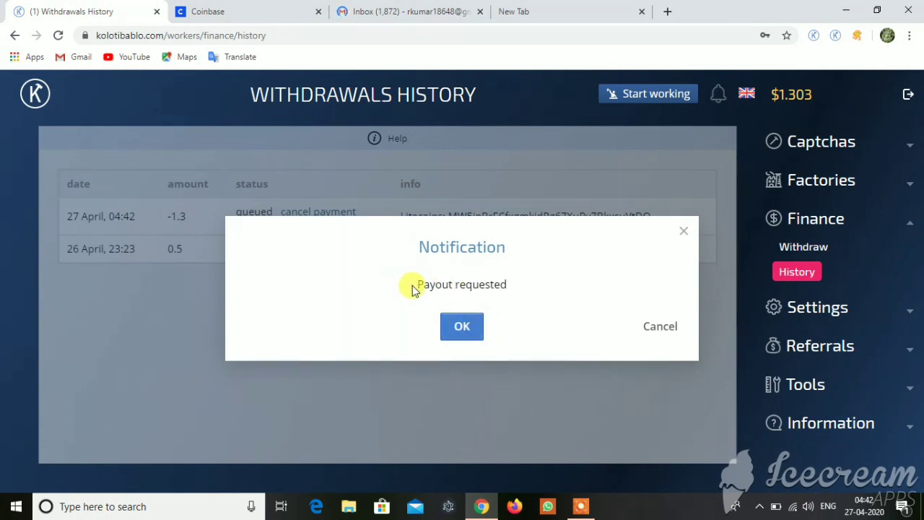
Dismiss the Payout requested notice and confirm the −1.3 Litecoin payout reads complete
drag(413, 286, 508, 286)
click(462, 326)
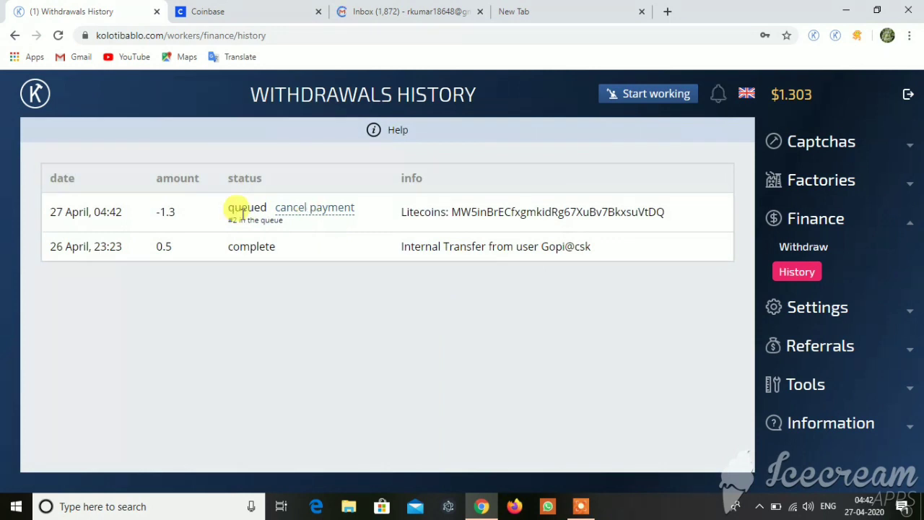
drag(166, 212, 32, 219)
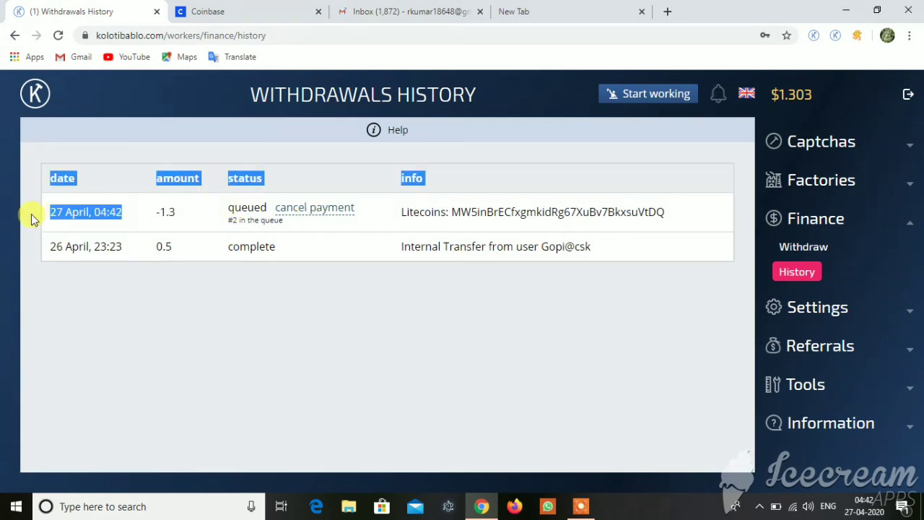
click(240, 303)
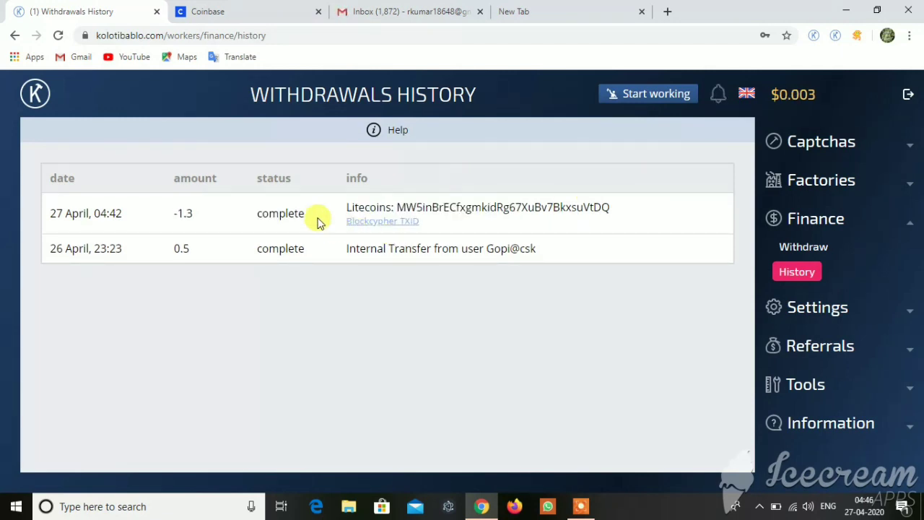
drag(314, 216, 247, 204)
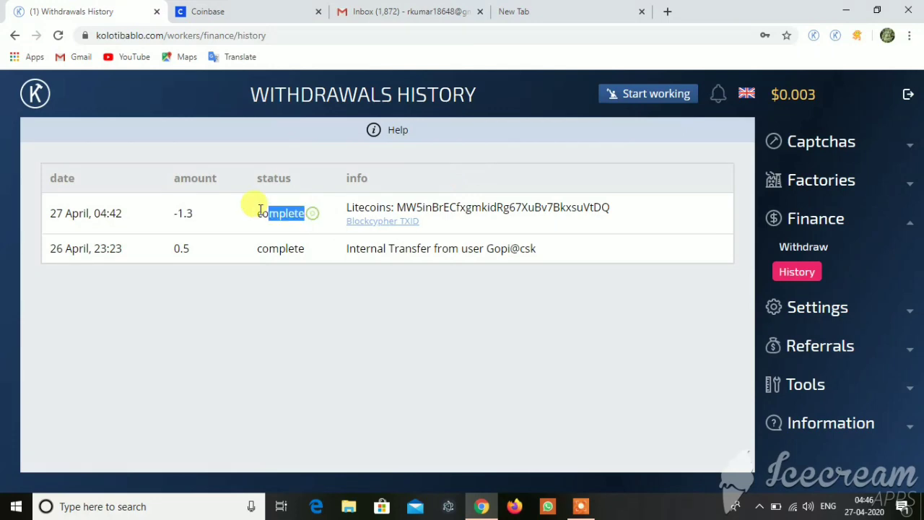
click(407, 9)
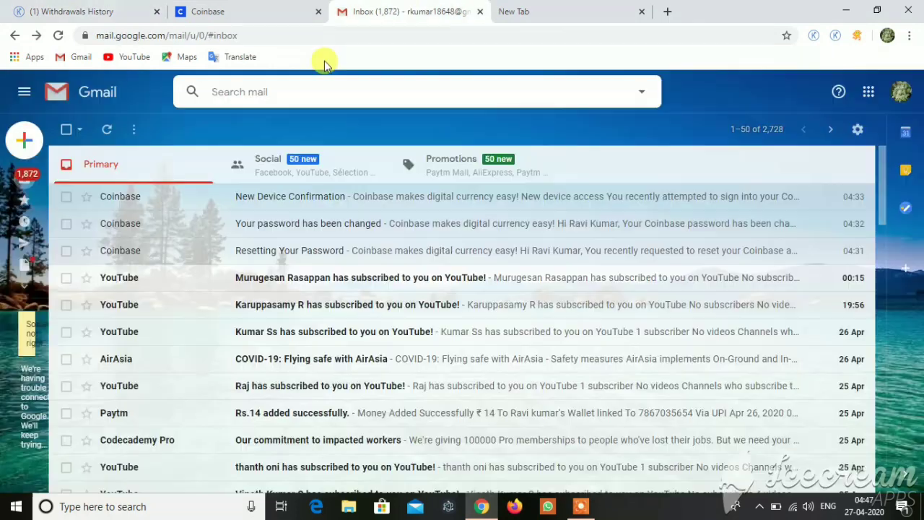
Refresh Gmail and open the Coinbase email confirming 0.02918397 LTC received
click(106, 129)
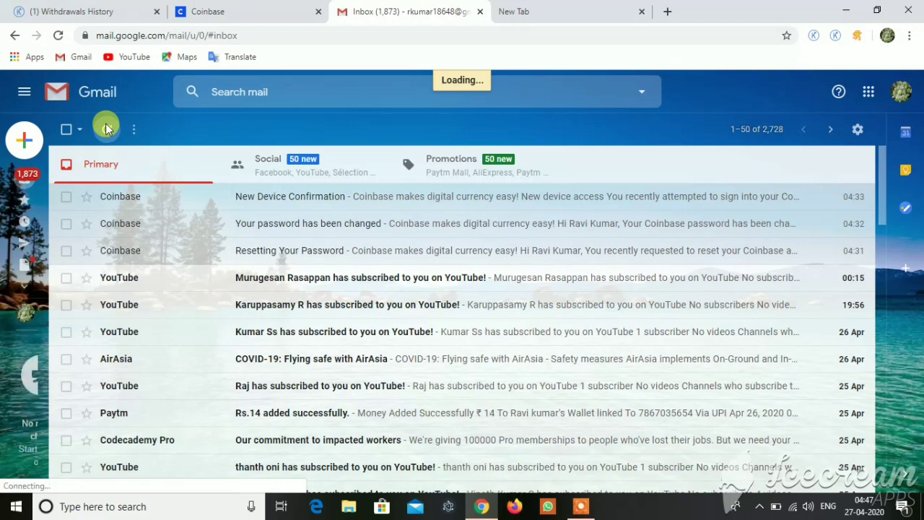
click(106, 128)
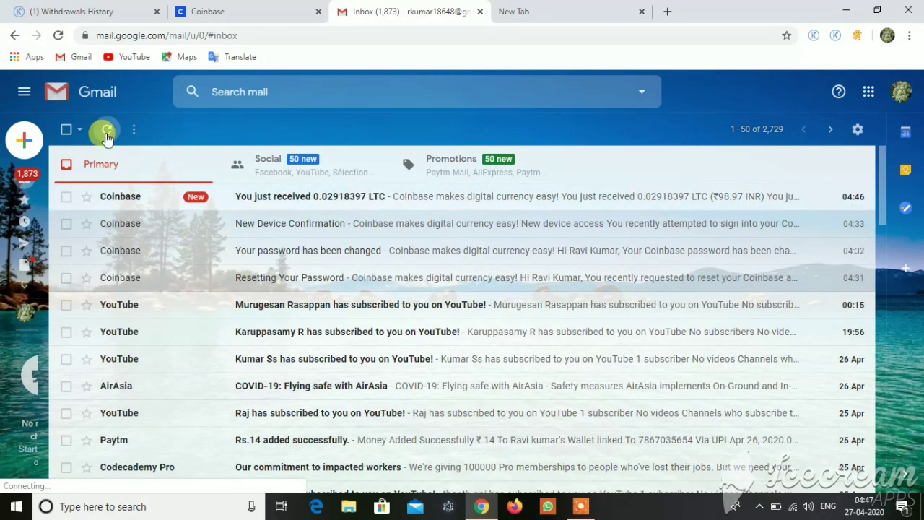
click(186, 207)
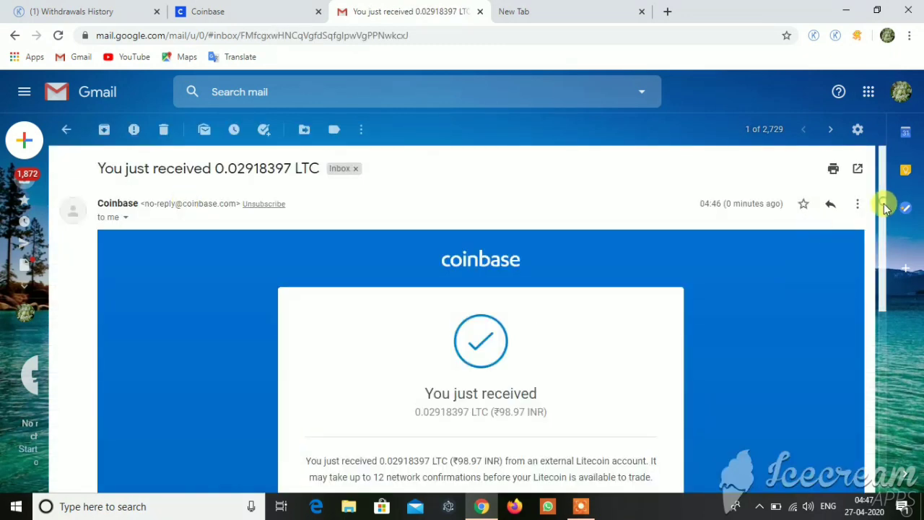
drag(886, 207, 895, 262)
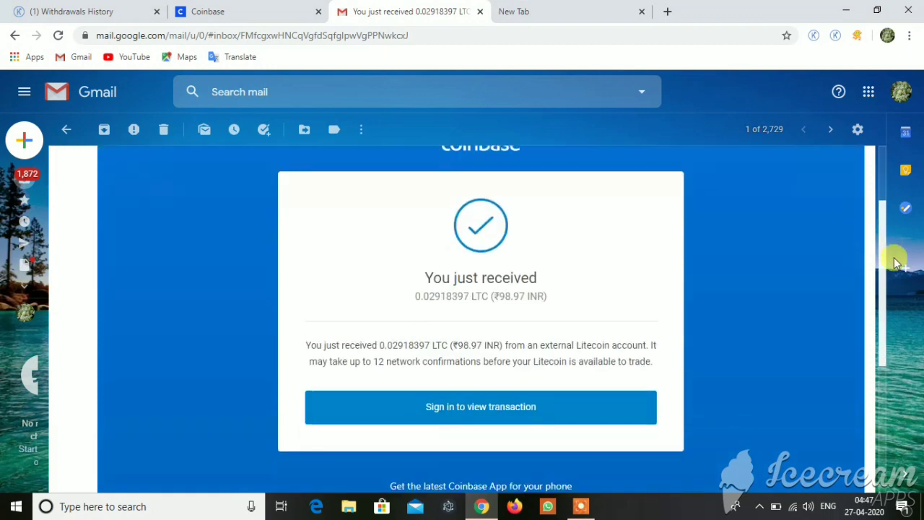
drag(405, 299, 565, 300)
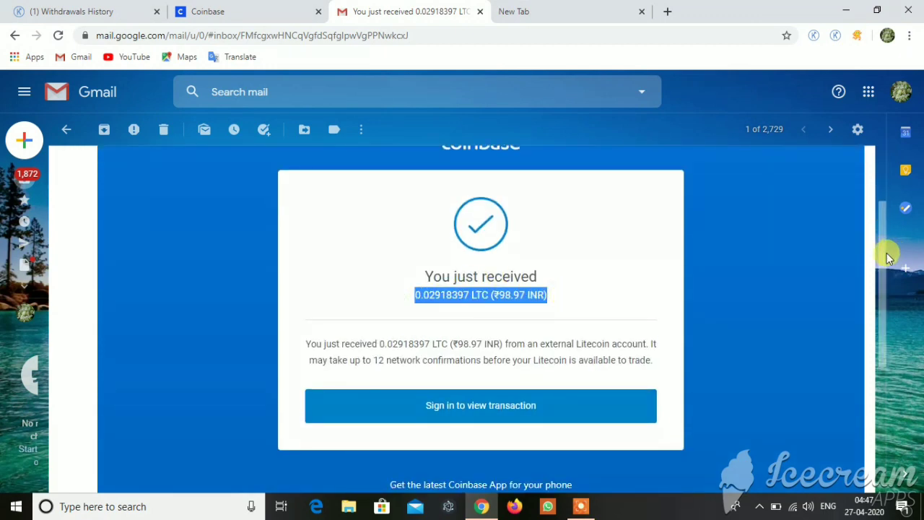
drag(889, 257, 889, 294)
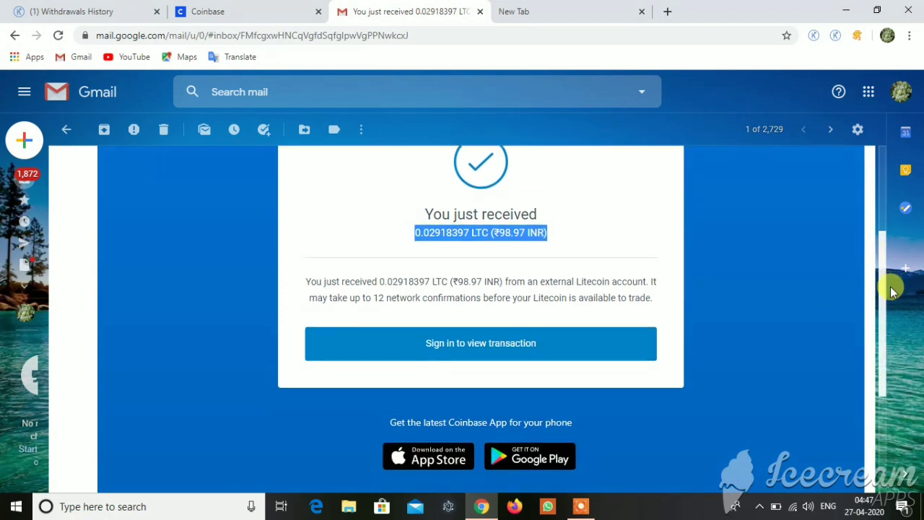
click(221, 10)
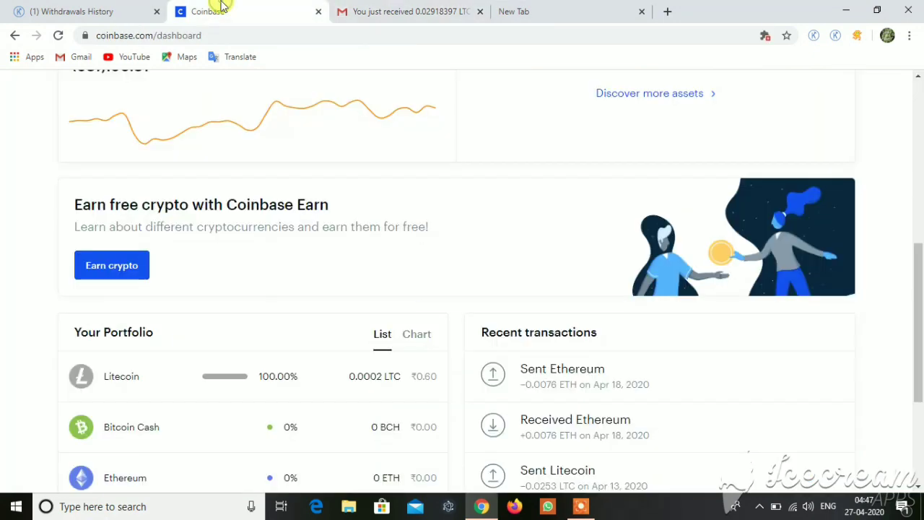
In the Coinbase Litecoin wallet, open the details of the pending +0.02918397 LTC receipt
click(385, 370)
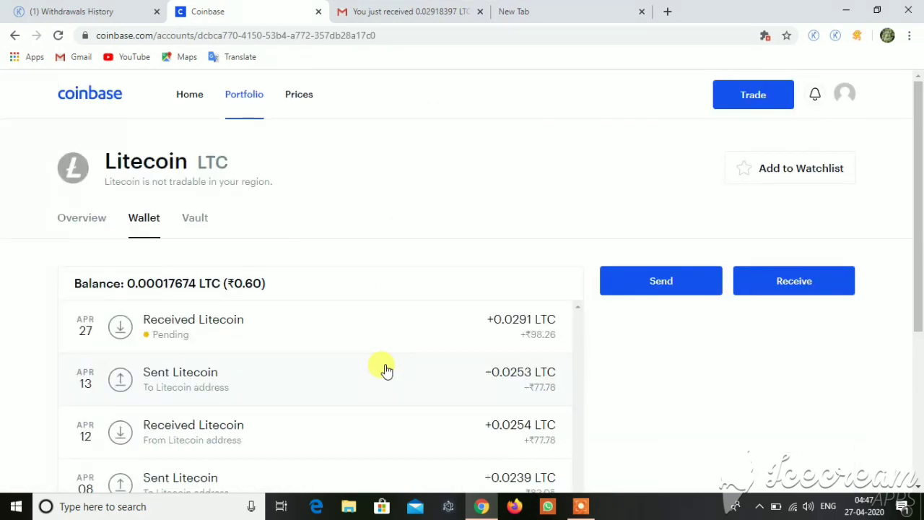
click(496, 327)
drag(496, 327, 559, 329)
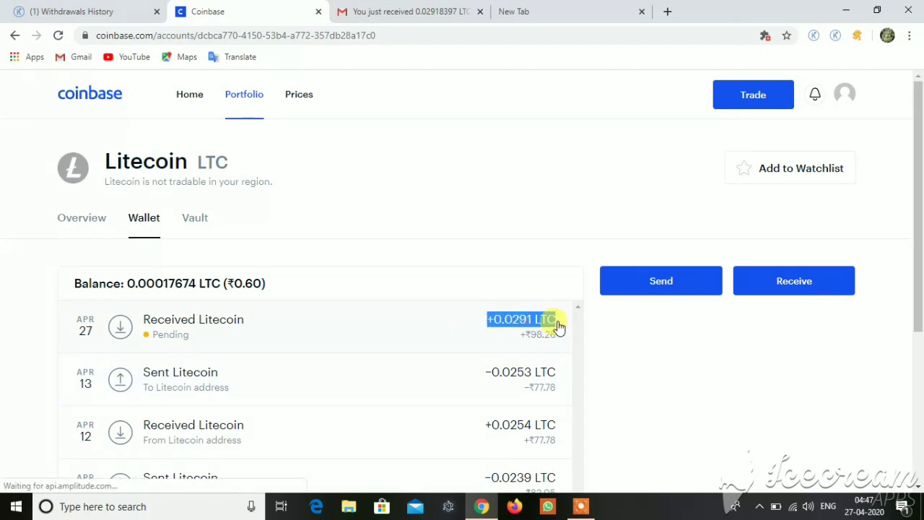
click(193, 331)
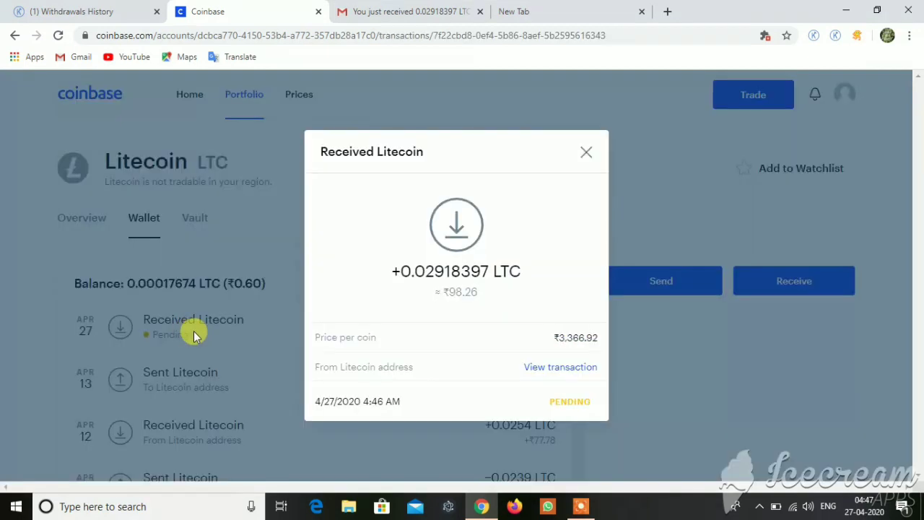
Load the receipt's blockchain transaction page in a new tab, then go back to Kolotibablo's Withdrawals History
right_click(561, 368)
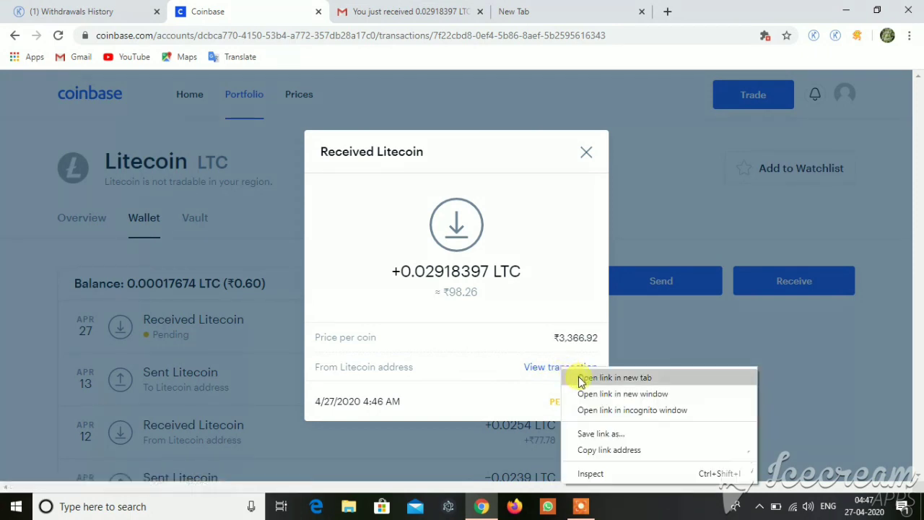
click(583, 377)
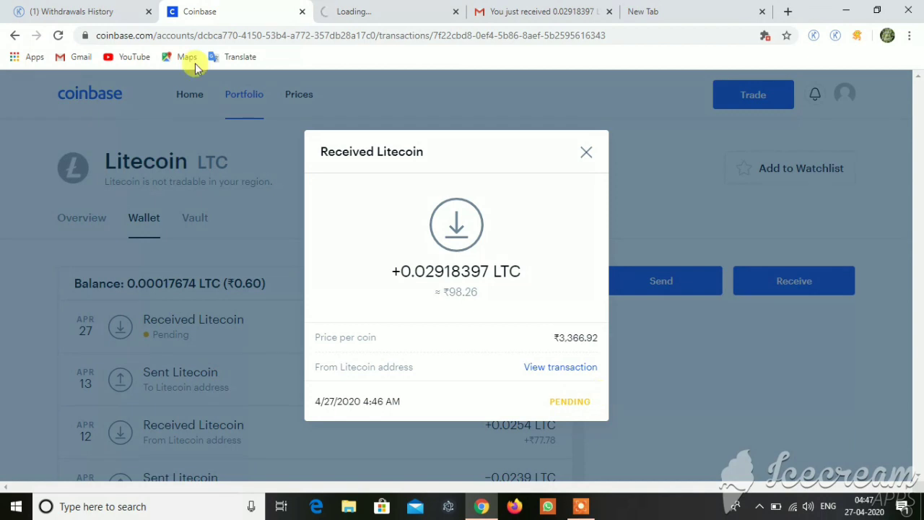
click(51, 7)
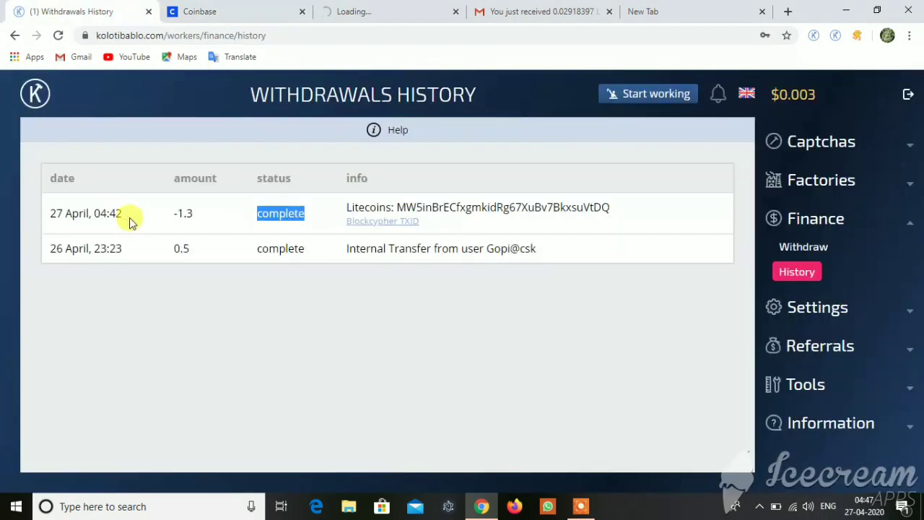
Note the 04:42 time of the completed 1.3 withdrawal, then return to Coinbase's Received Litecoin details
drag(128, 217, 94, 213)
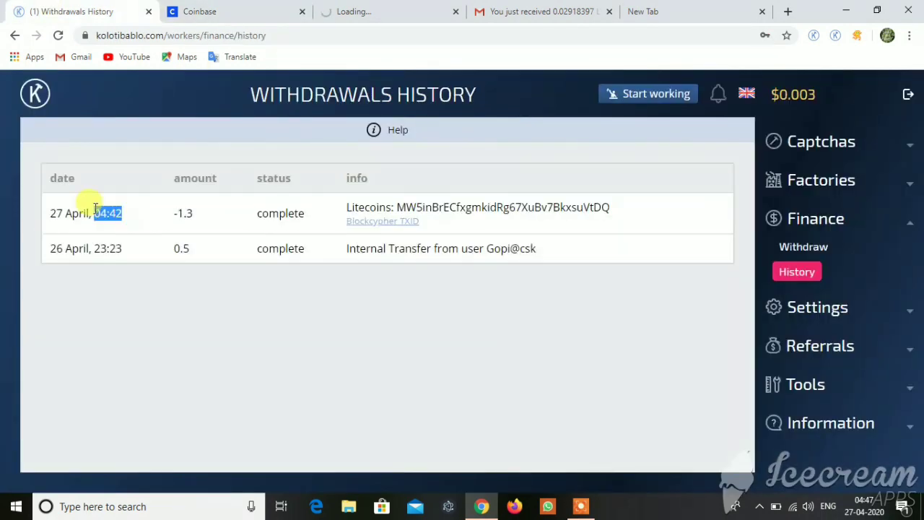
click(204, 7)
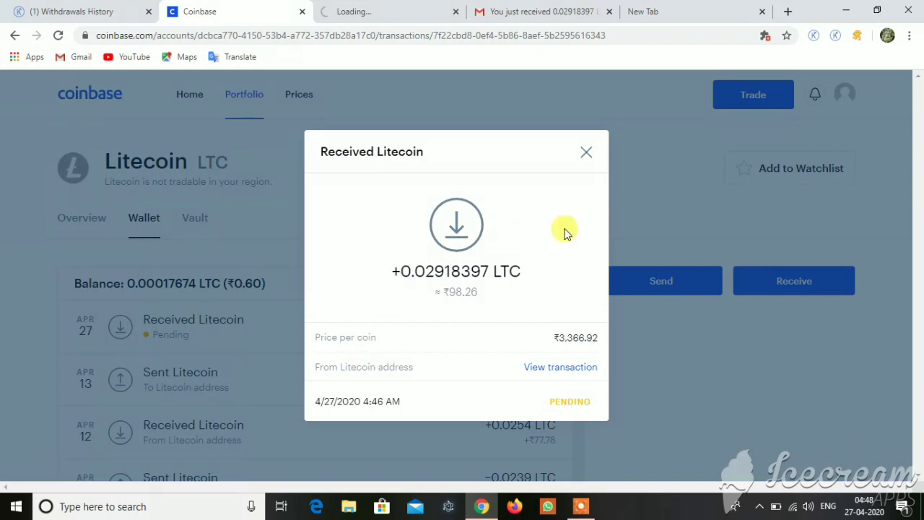
Close the receipt details, check the Blockcypher transaction page, then open the Apr 27 +0.0291 LTC receipt (balance 0.02936071 LTC)
click(588, 153)
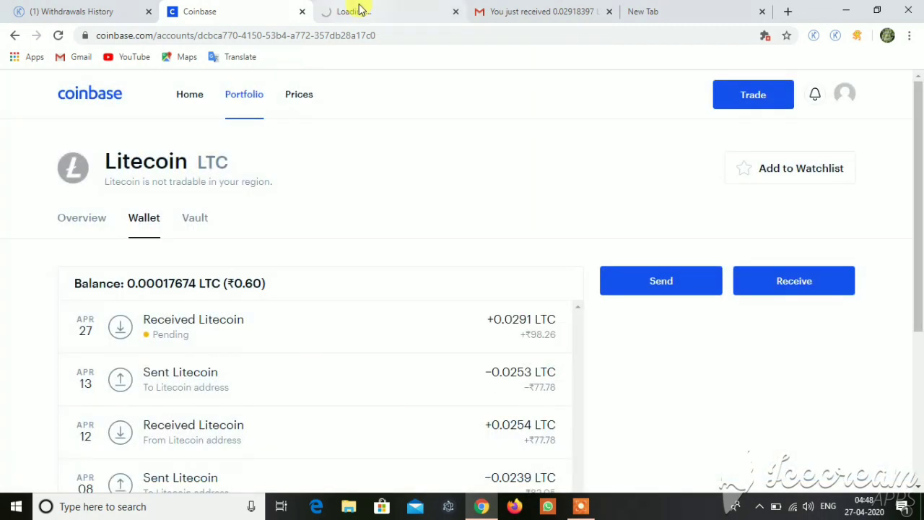
click(359, 10)
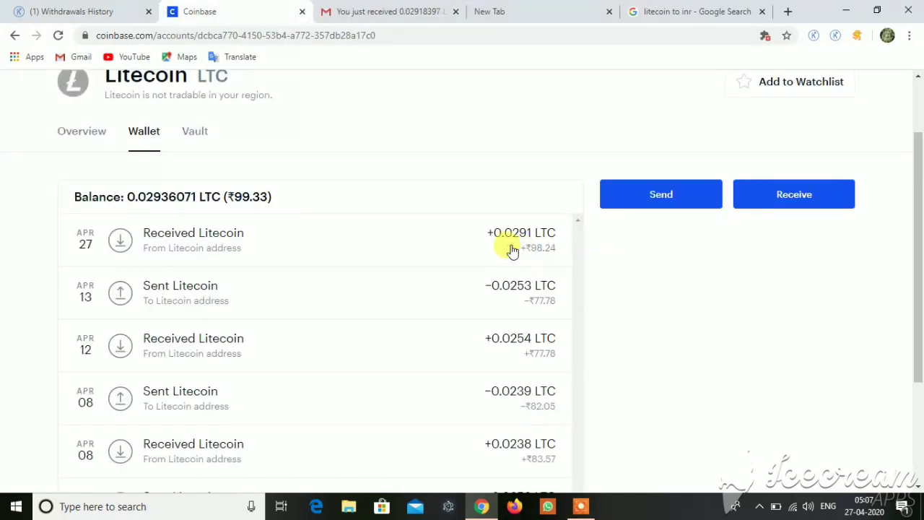
click(484, 244)
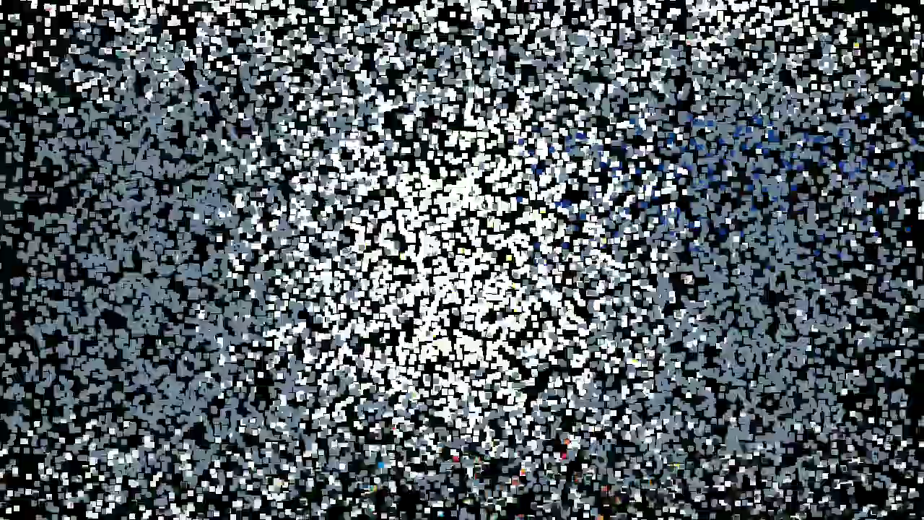